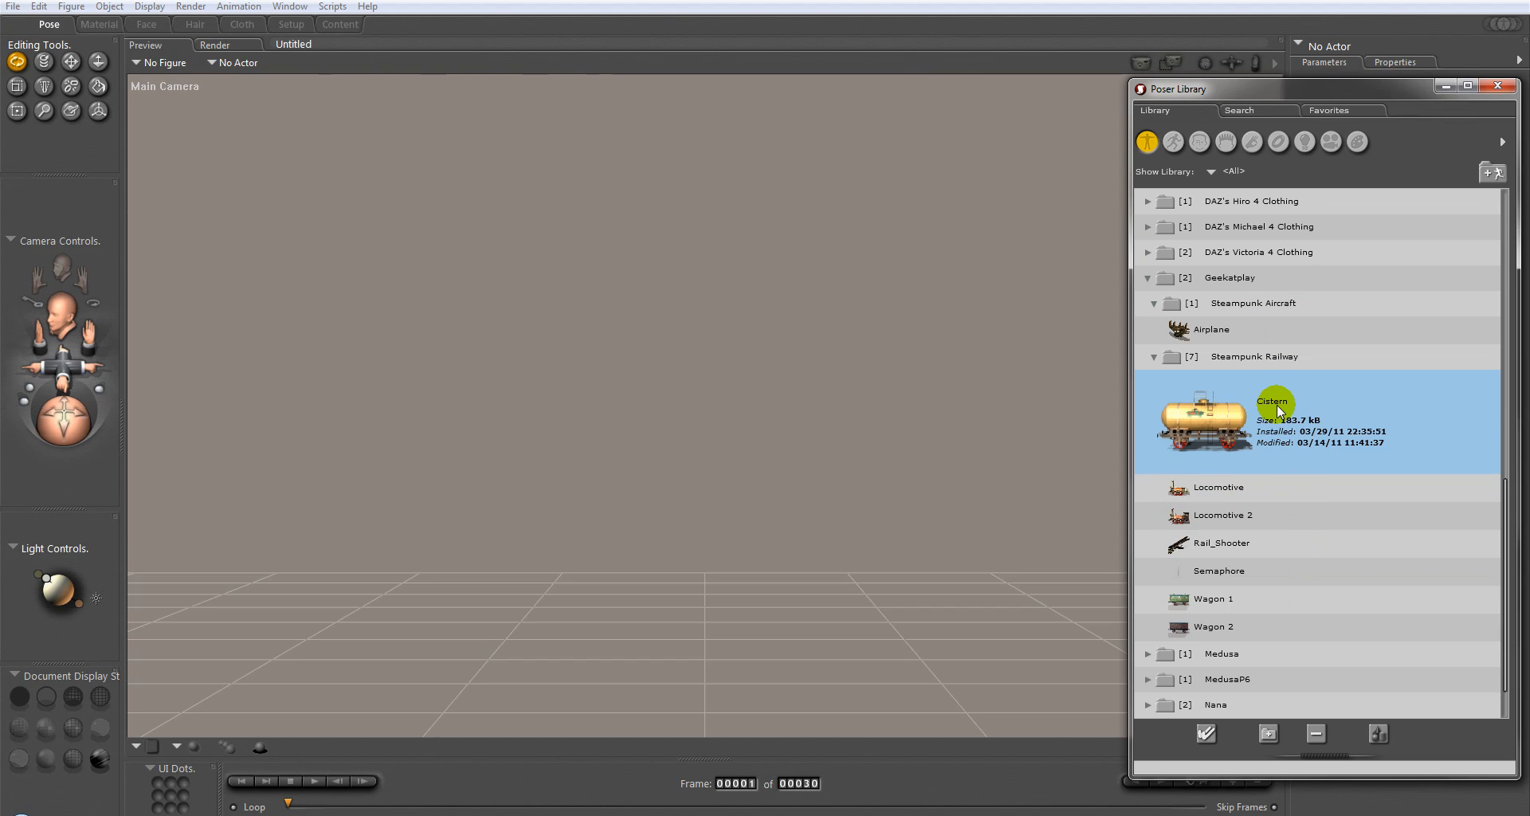
- Load the Cistern figure from the Steampunk Railway library and save the Poser scene as canister.pz3
{"action": "mouse_move", "coordinate": [1278, 408]}
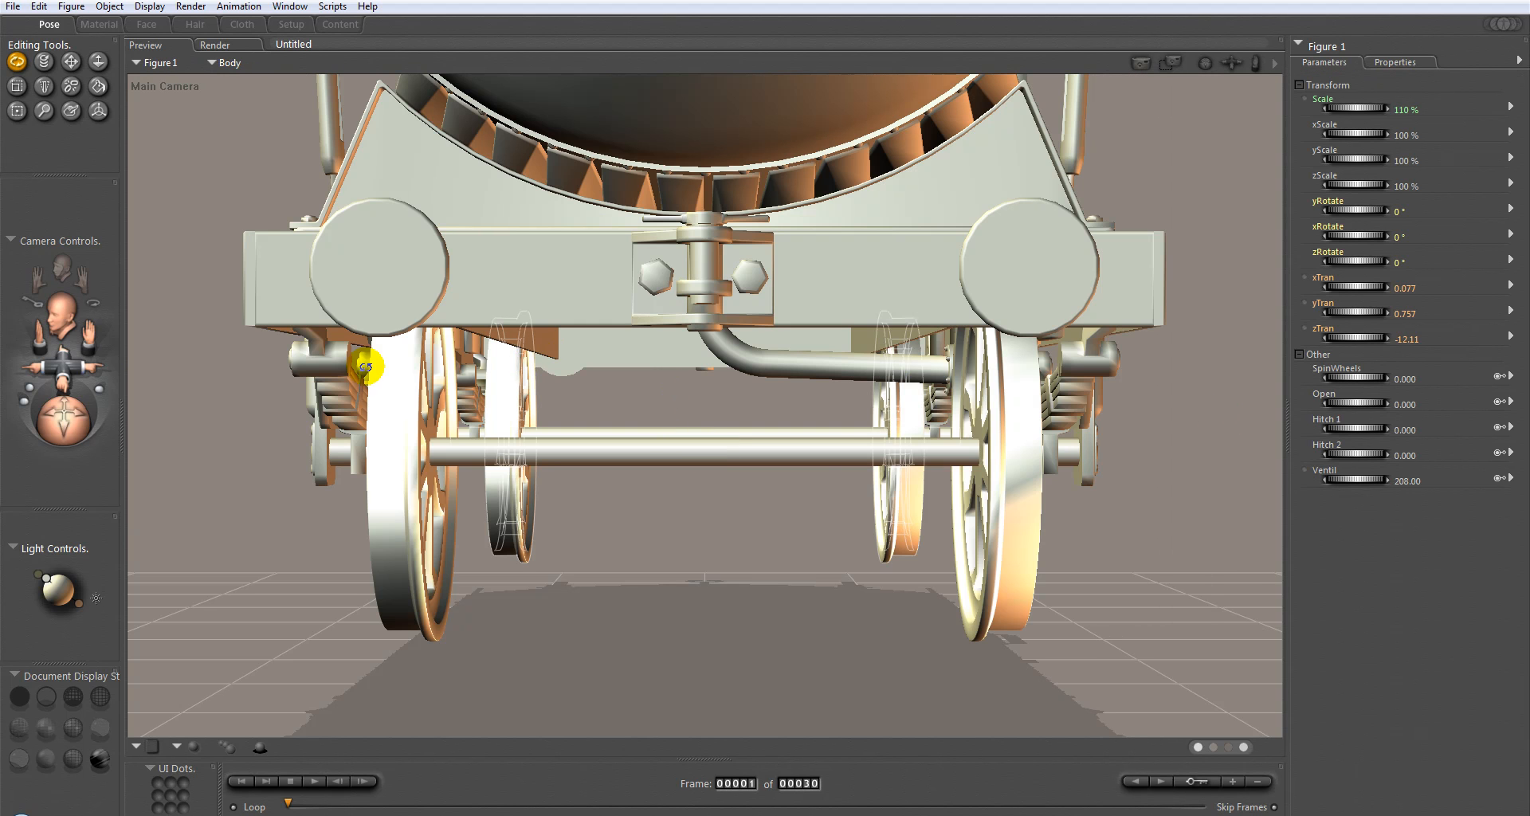
{"action": "left_click_drag", "start_coordinate": [65, 368], "coordinate": [61, 399]}
{"action": "left_click", "coordinate": [13, 7]}
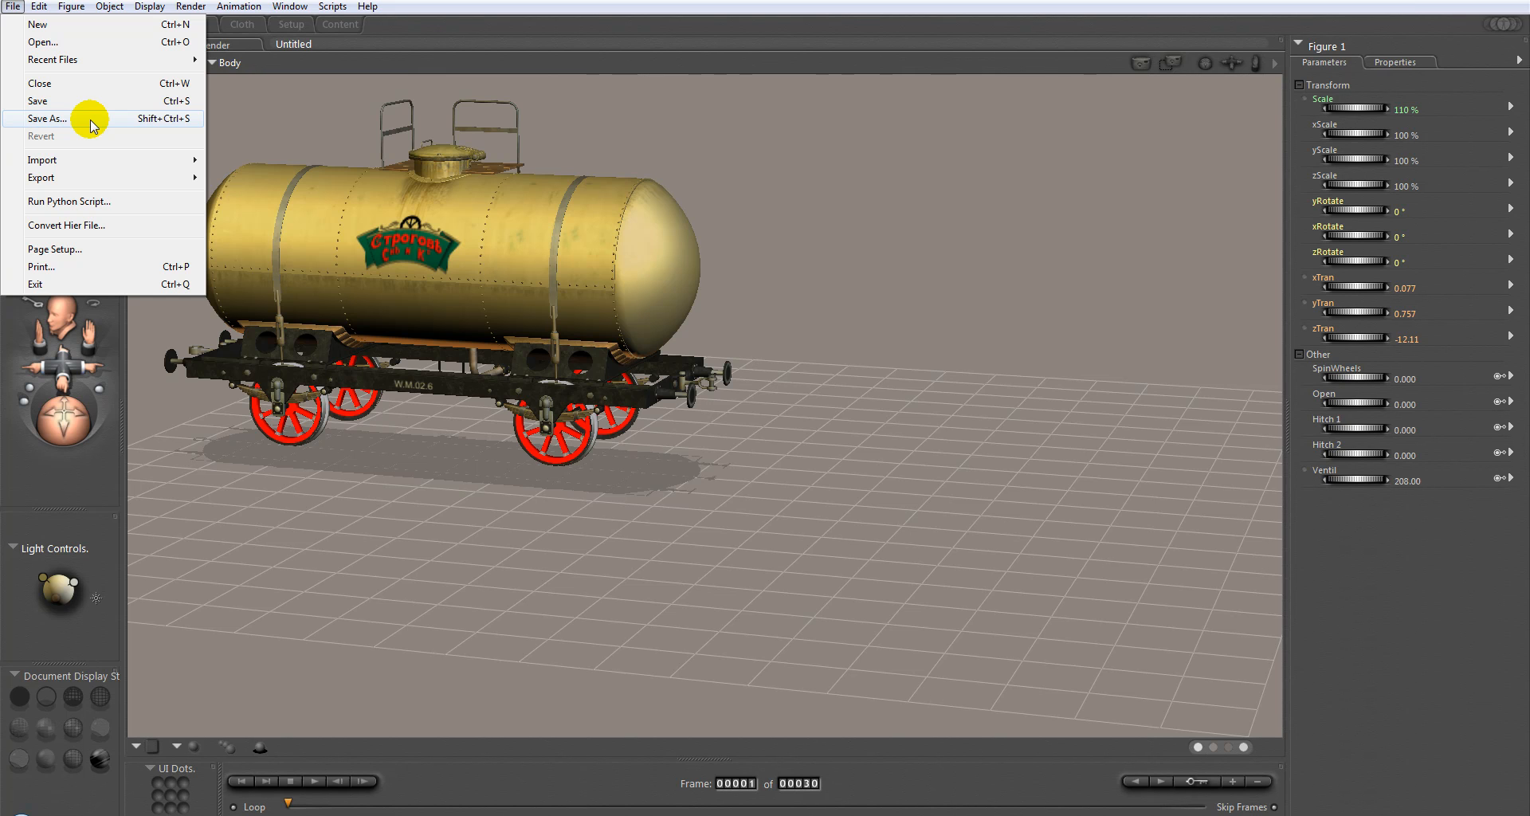
{"action": "left_click", "coordinate": [89, 120]}
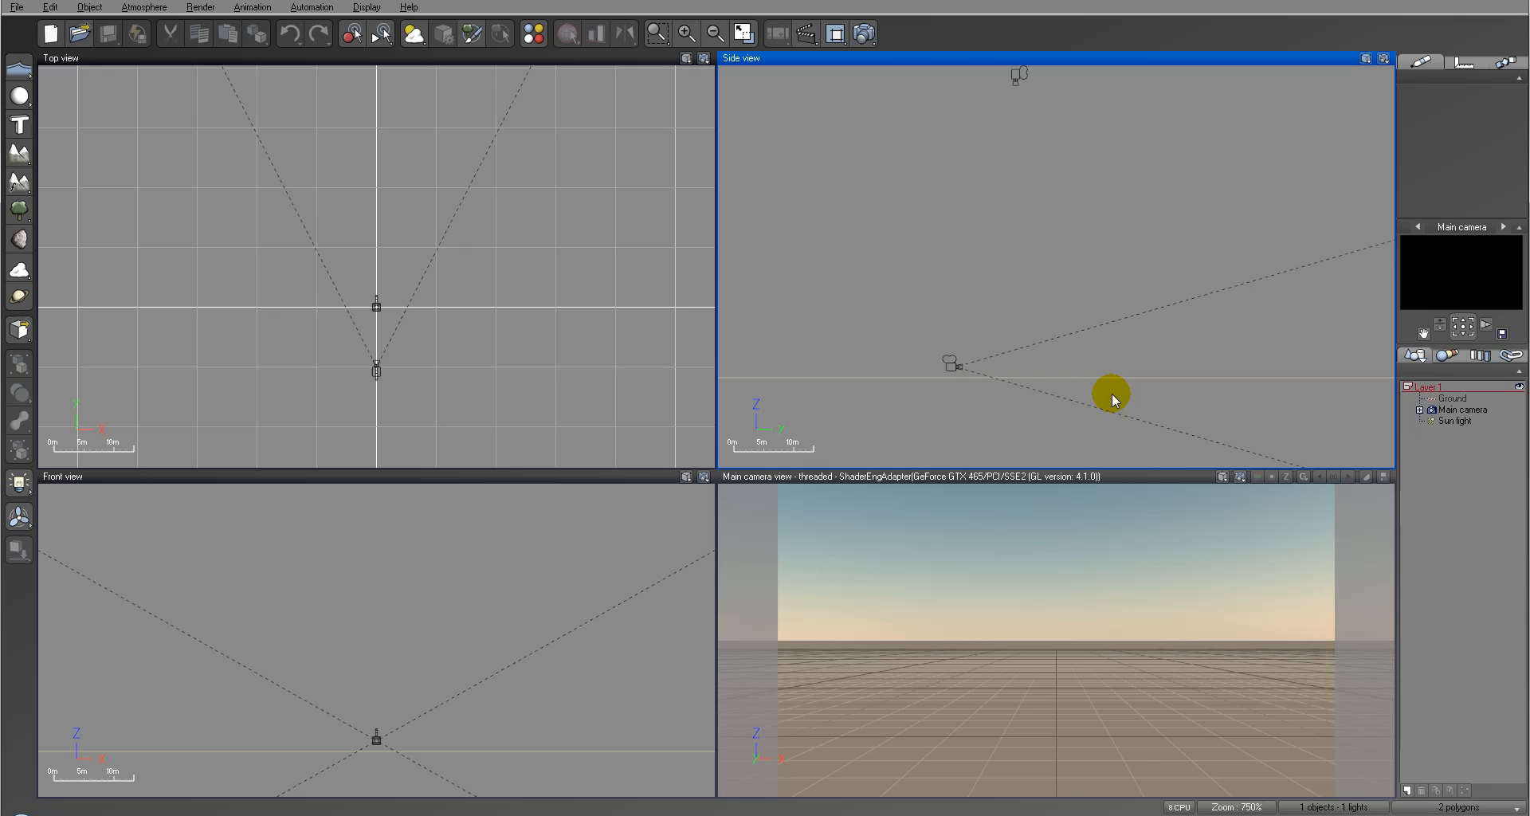
- Switch to Vue and try to import the Poser scene canister.pz3 without centering, resizing or downsampling textures
{"action": "right_click_drag", "start_coordinate": [1111, 394], "coordinate": [1062, 386]}
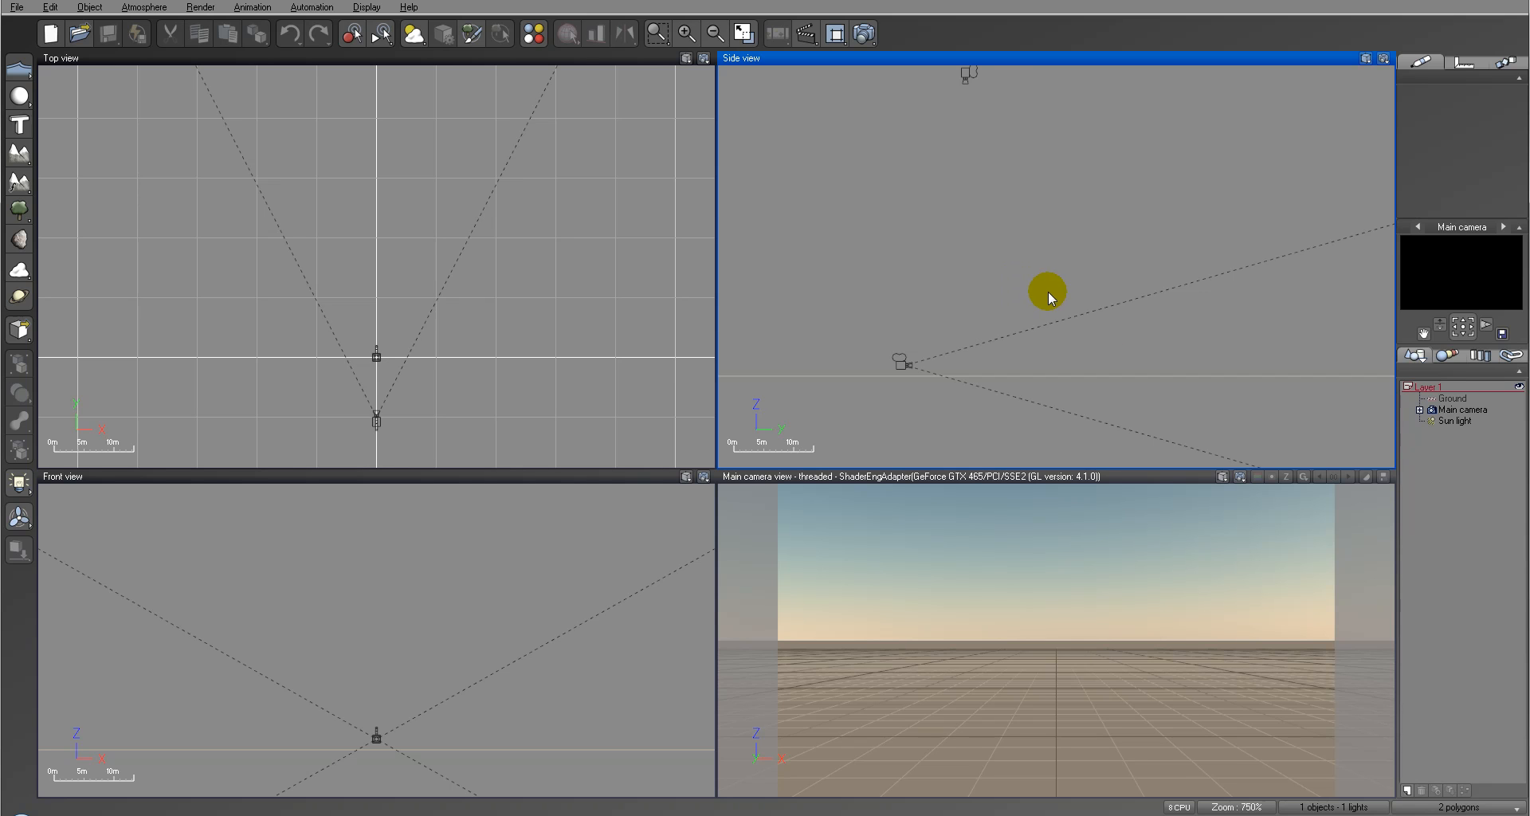
{"action": "right_click_drag", "start_coordinate": [1095, 340], "coordinate": [1076, 345]}
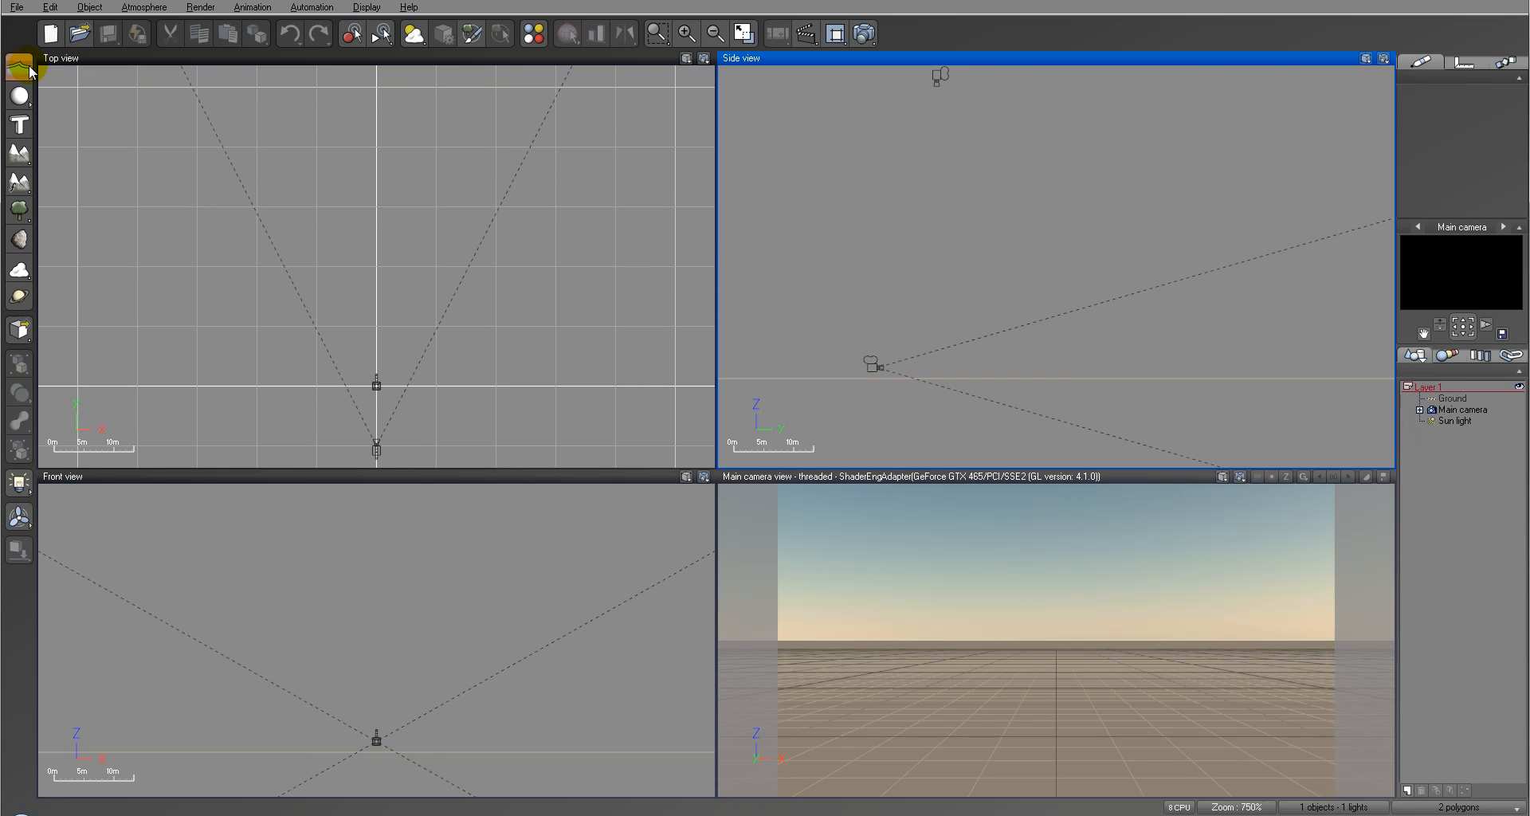
{"action": "left_click", "coordinate": [17, 8]}
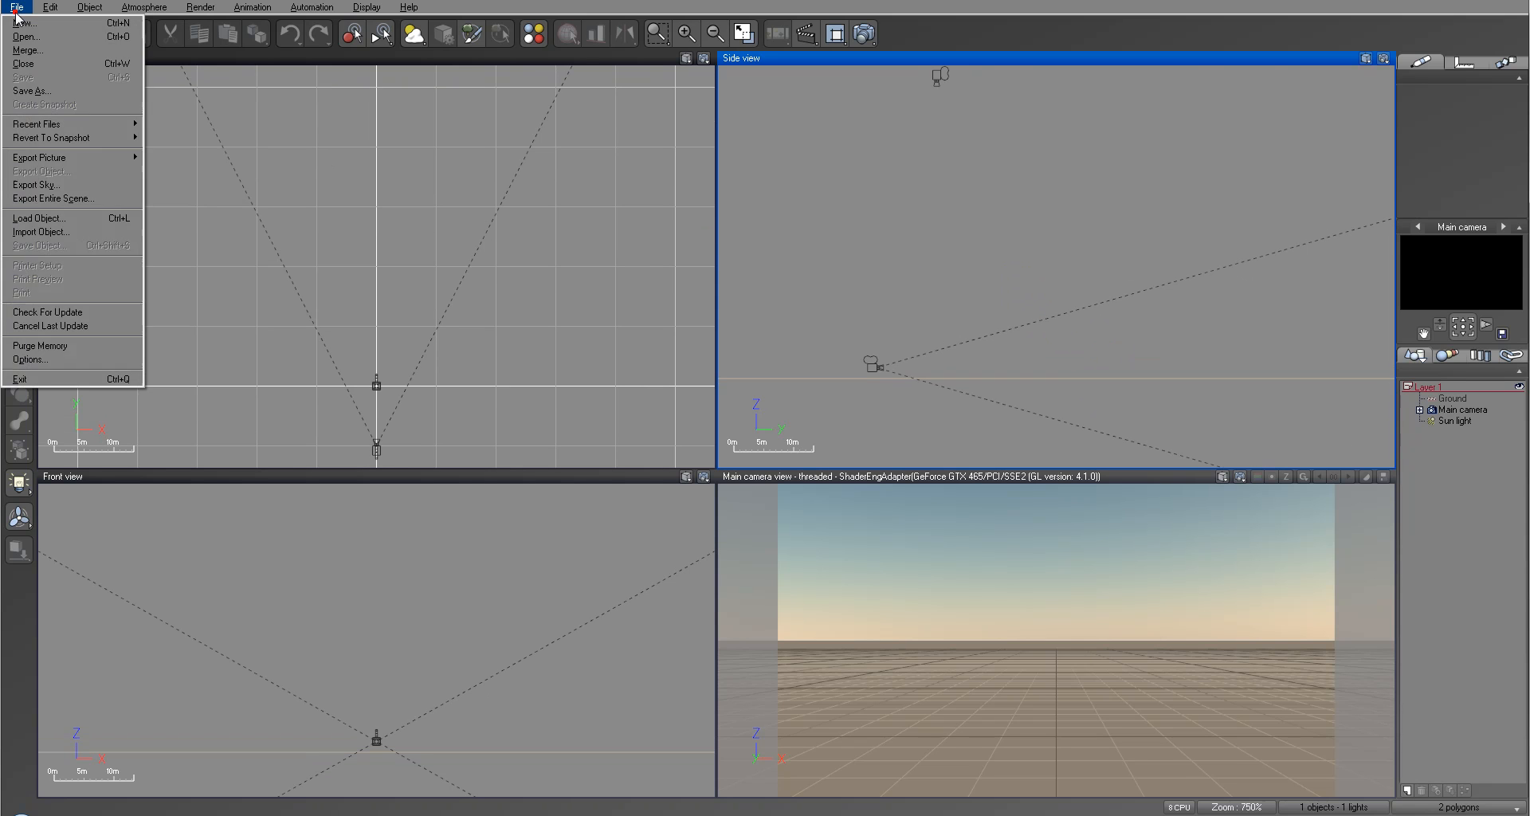
{"action": "left_click", "coordinate": [76, 230]}
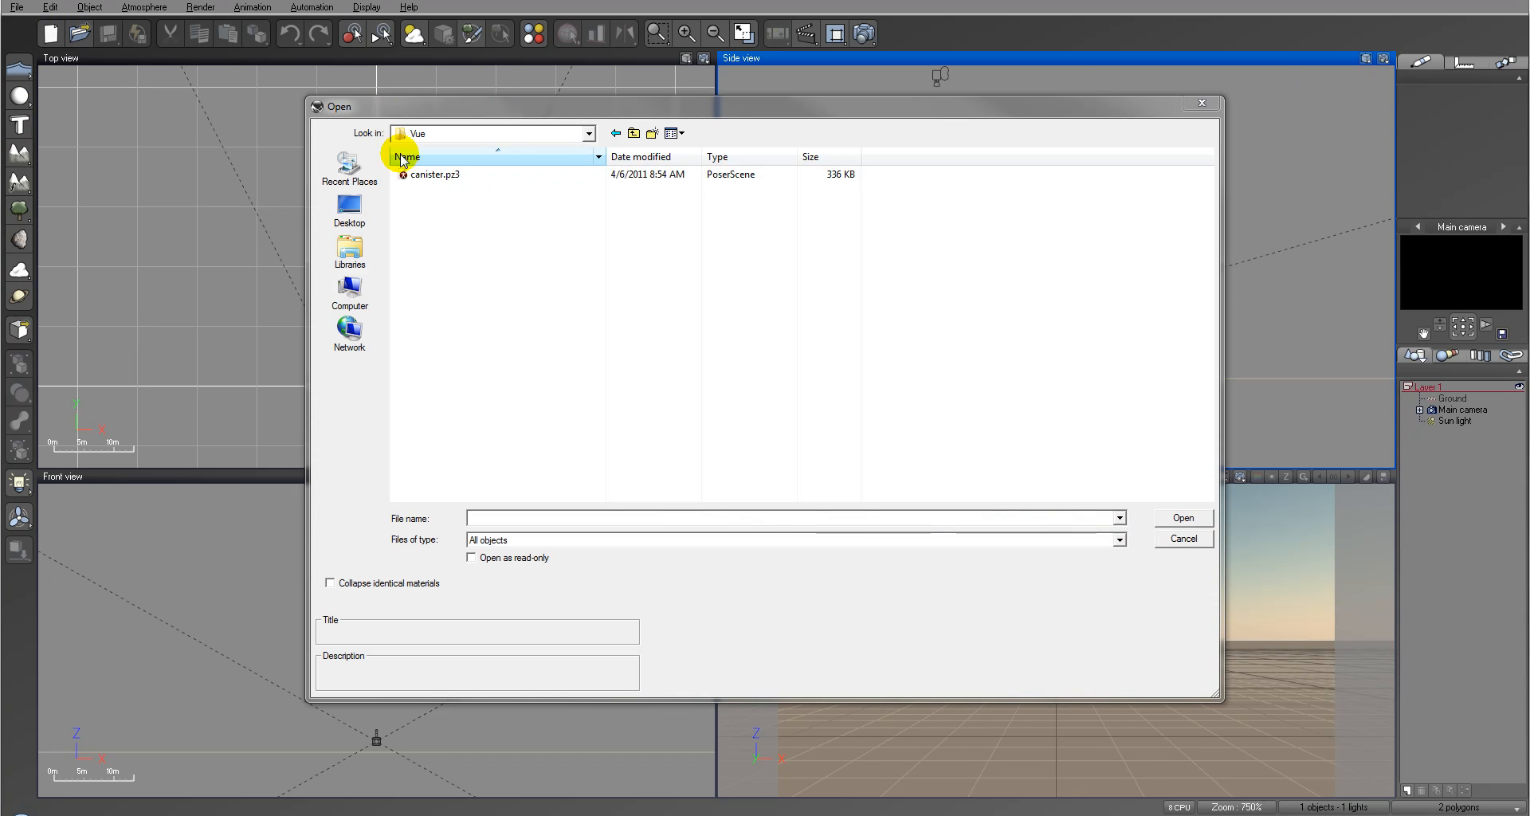
{"action": "left_click", "coordinate": [439, 174]}
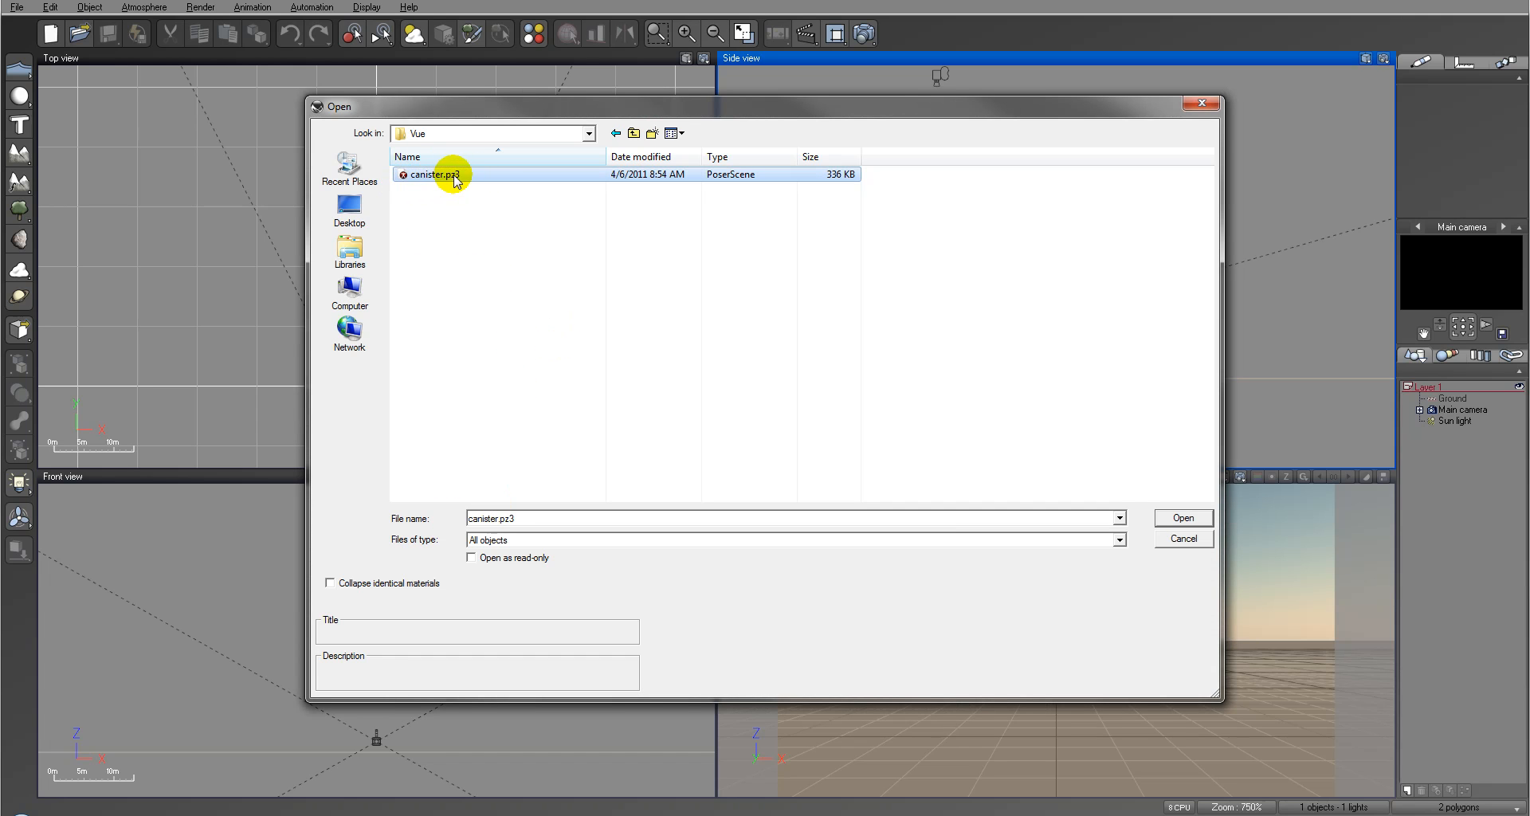
{"action": "left_click", "coordinate": [1173, 516]}
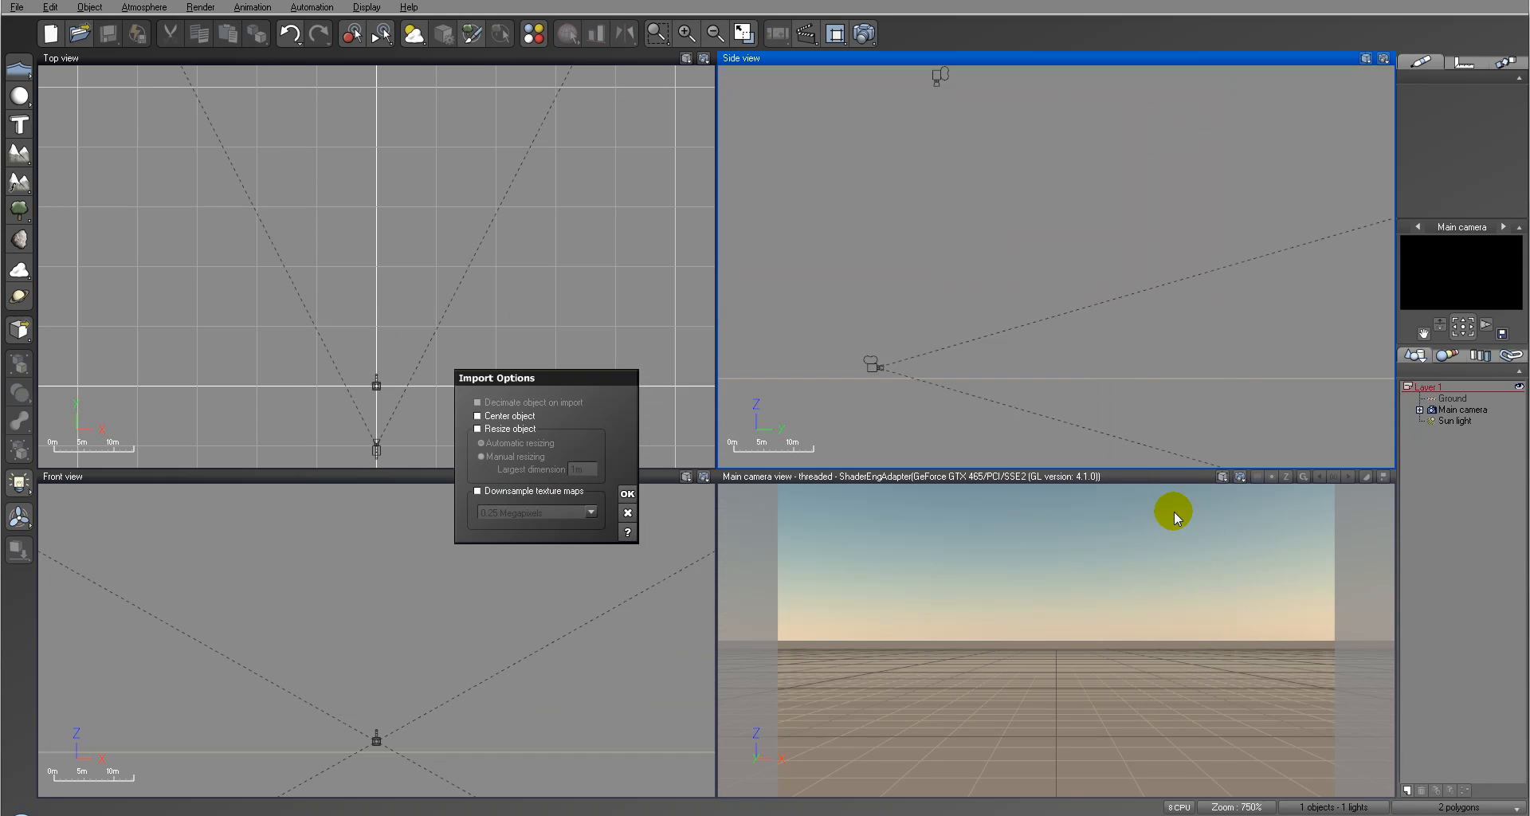
{"action": "left_click", "coordinate": [600, 370]}
{"action": "left_click_drag", "start_coordinate": [591, 368], "coordinate": [810, 187]}
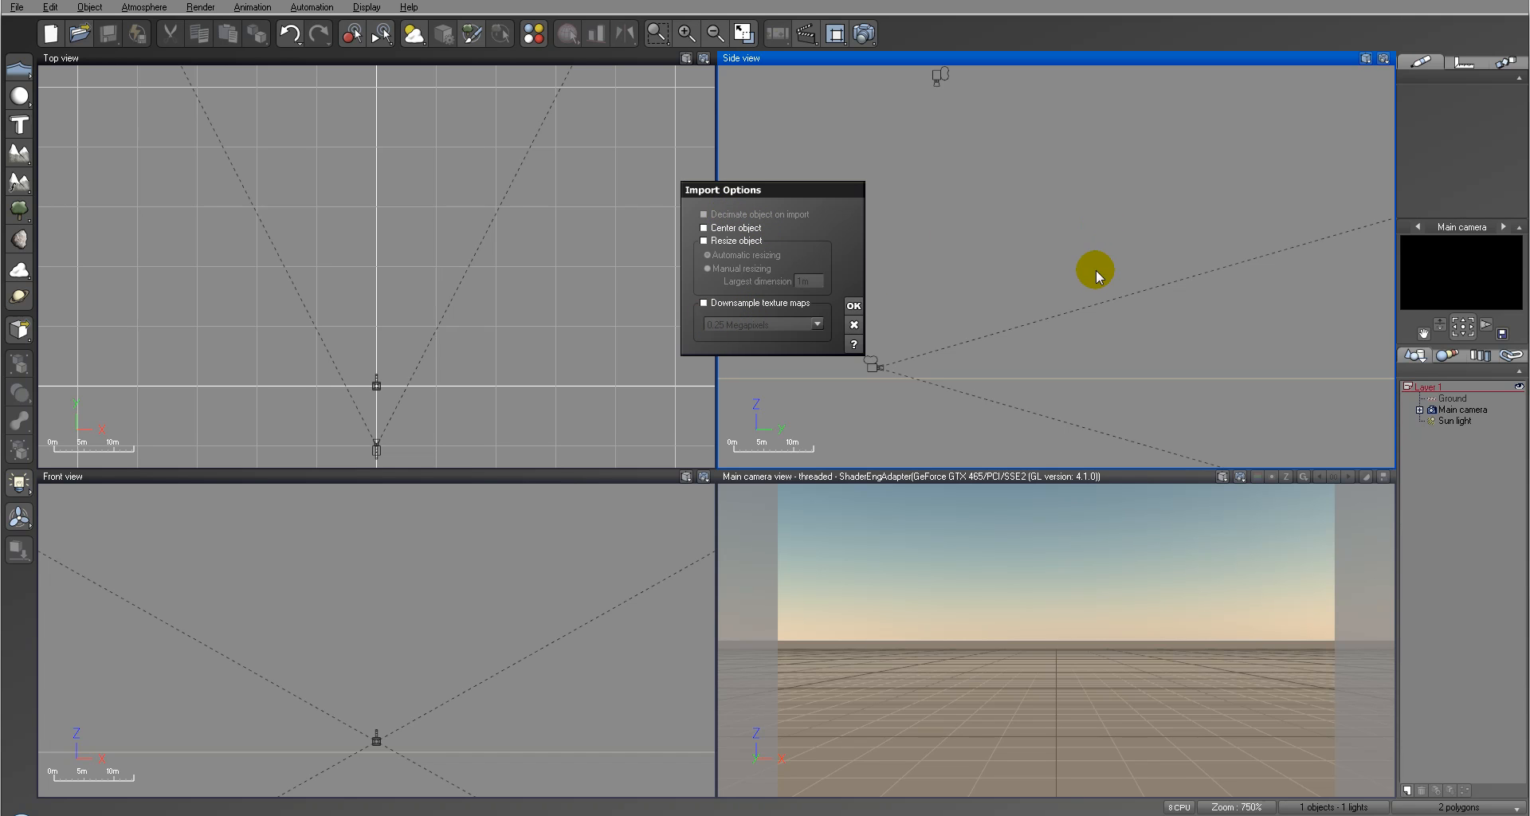
{"action": "left_click", "coordinate": [854, 306]}
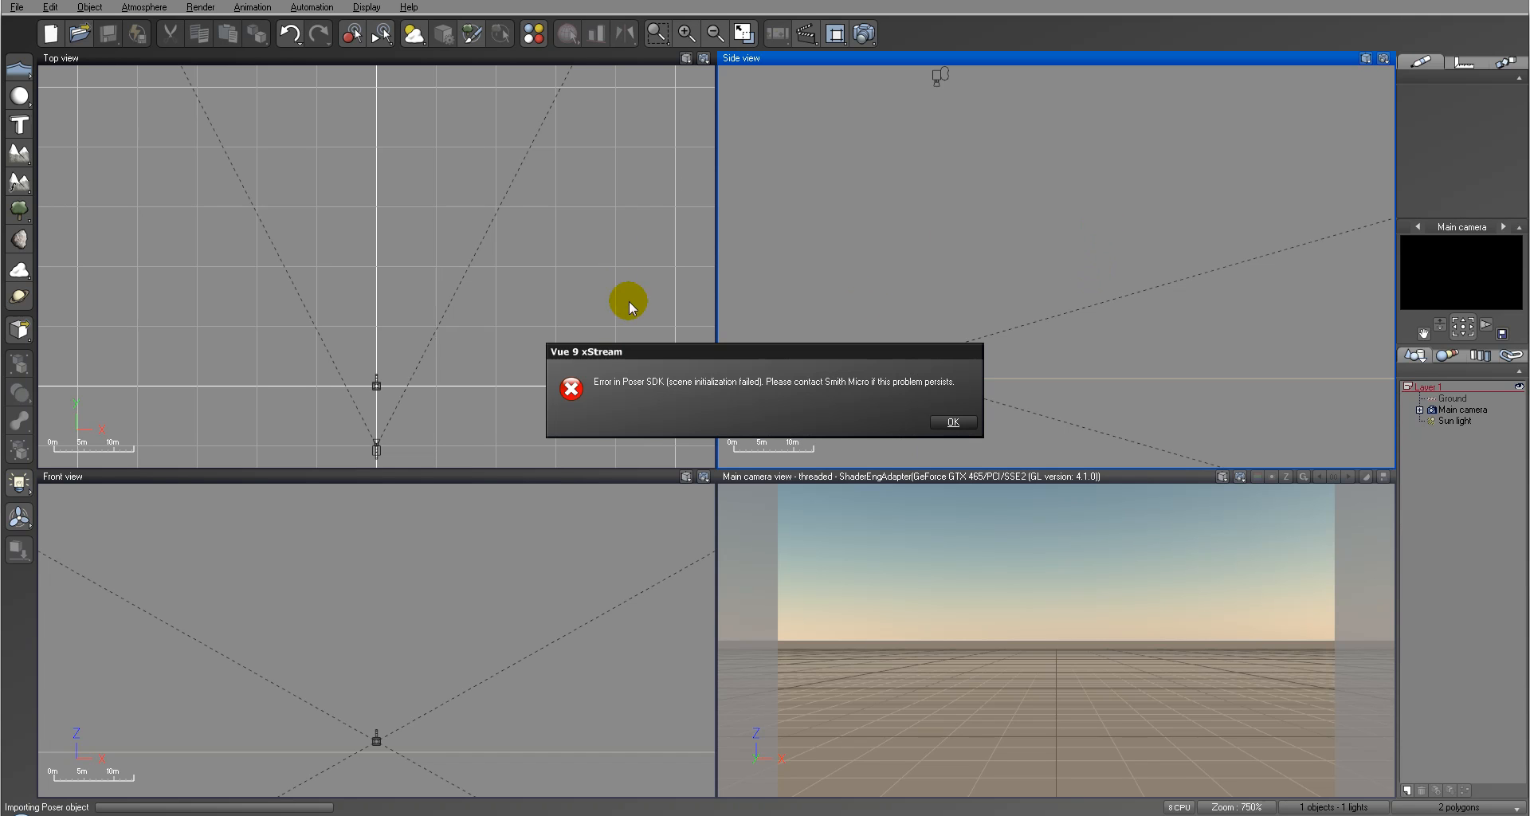
{"action": "left_click_drag", "start_coordinate": [835, 350], "coordinate": [841, 267]}
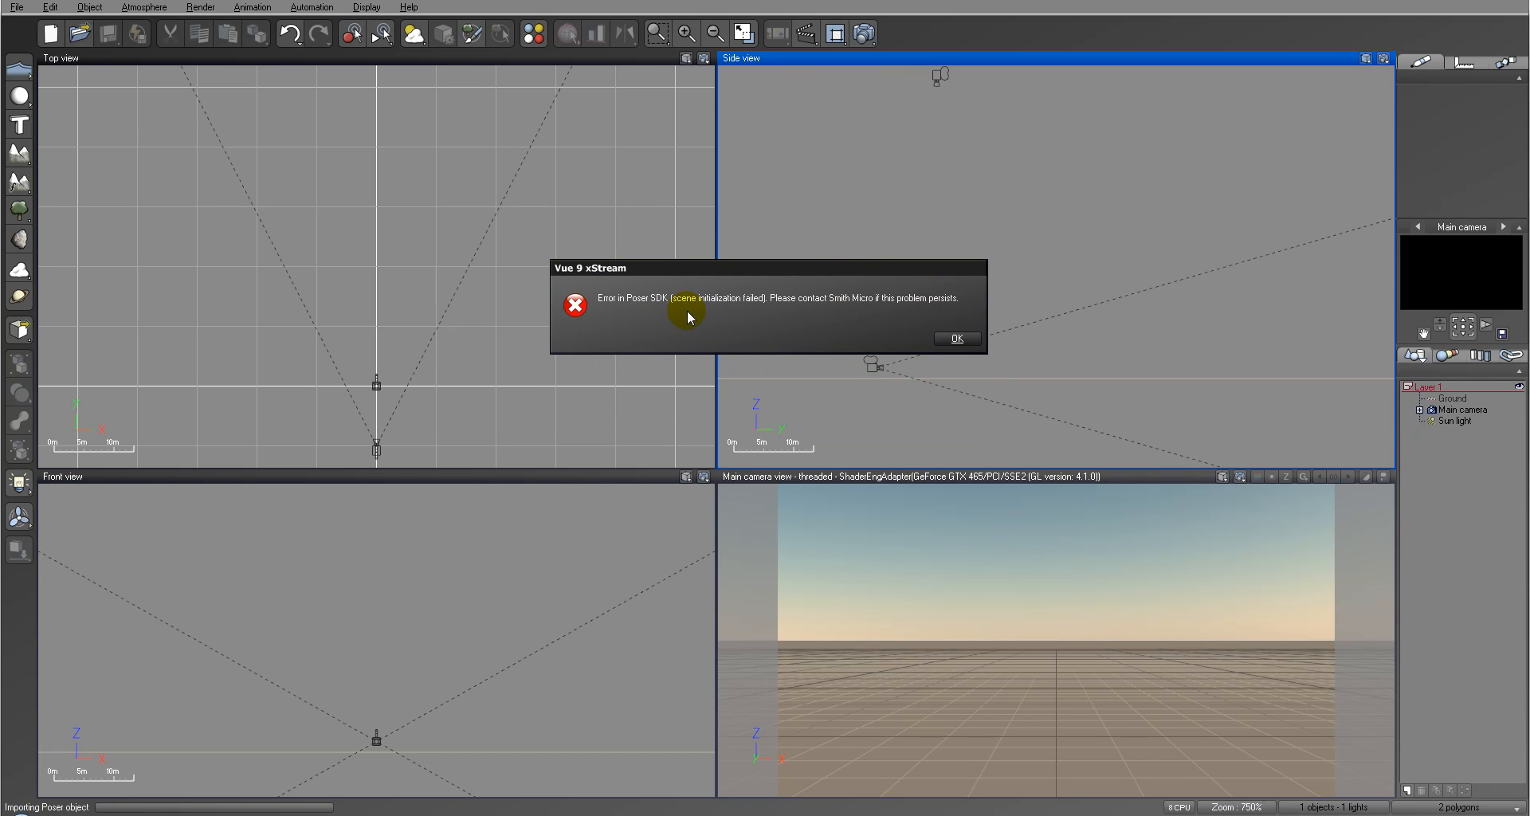
{"action": "left_click", "coordinate": [952, 339]}
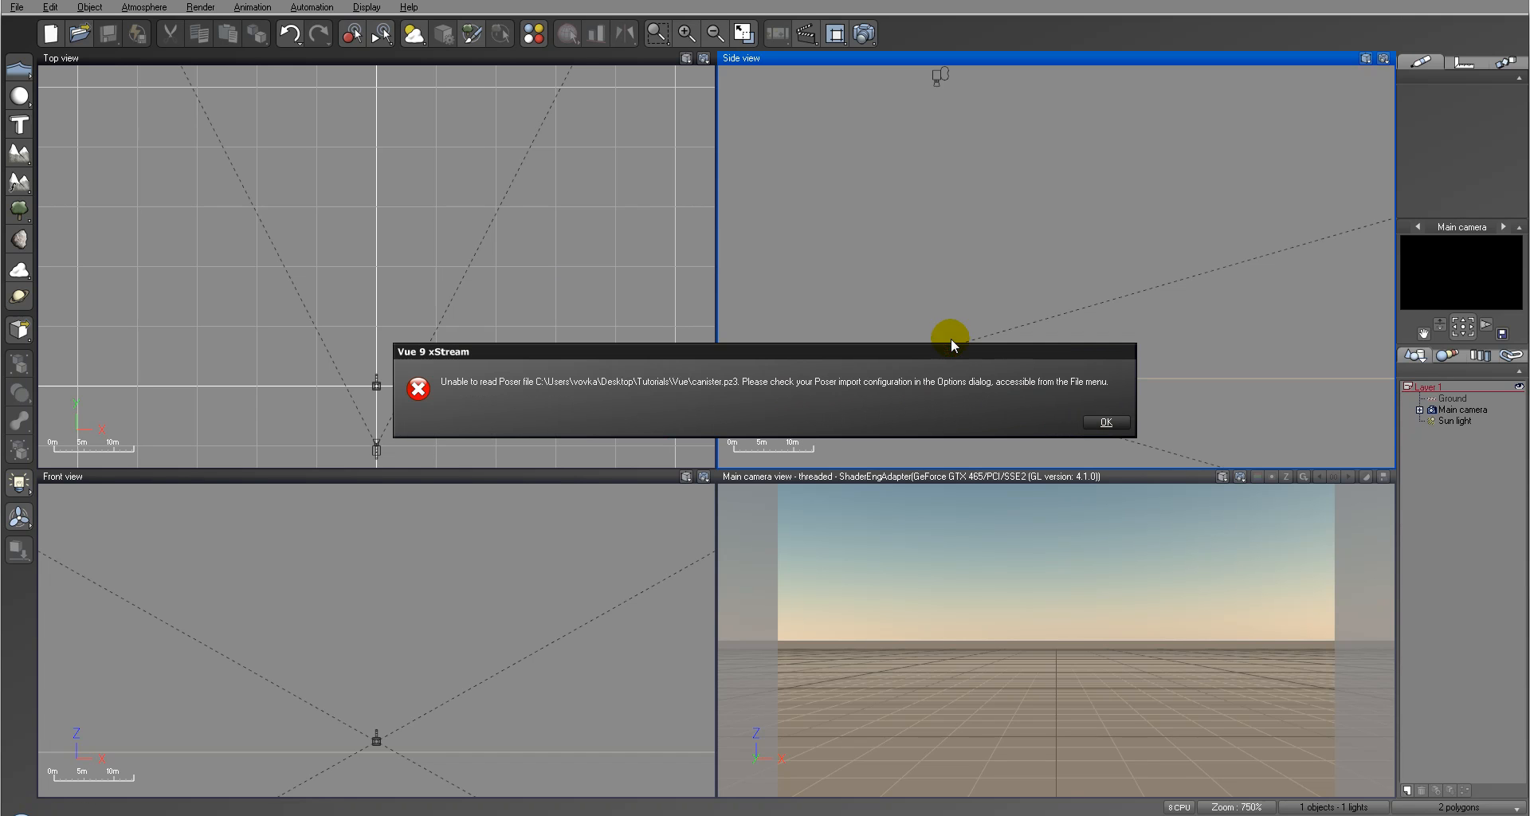
{"action": "left_click", "coordinate": [1106, 422]}
{"action": "left_click", "coordinate": [911, 423]}
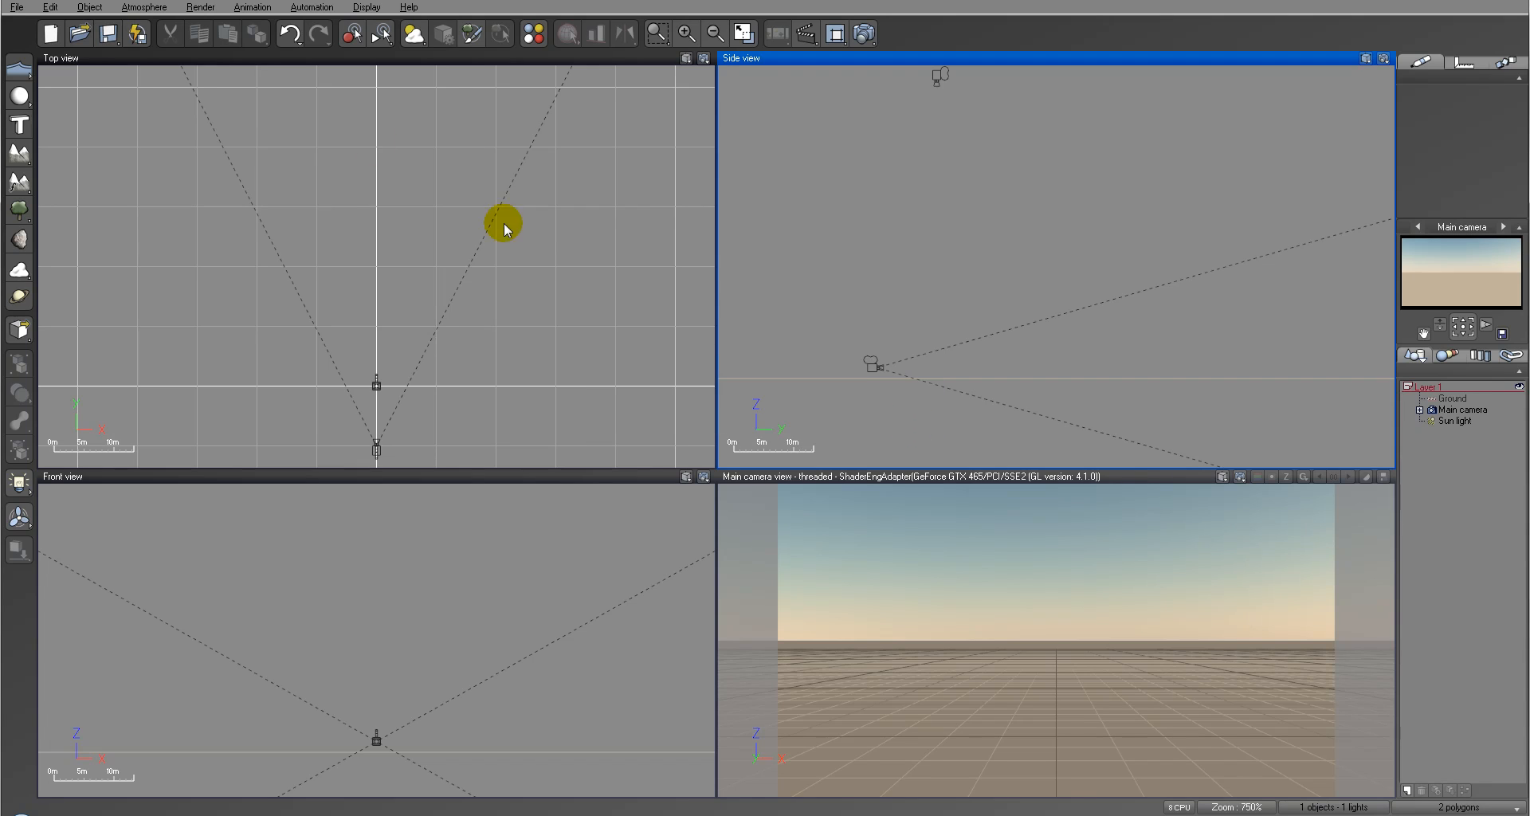
- Set the Poser import configuration in the general preferences to Smith Micro Poser SDK (May 2010)
{"action": "left_click", "coordinate": [8, 8]}
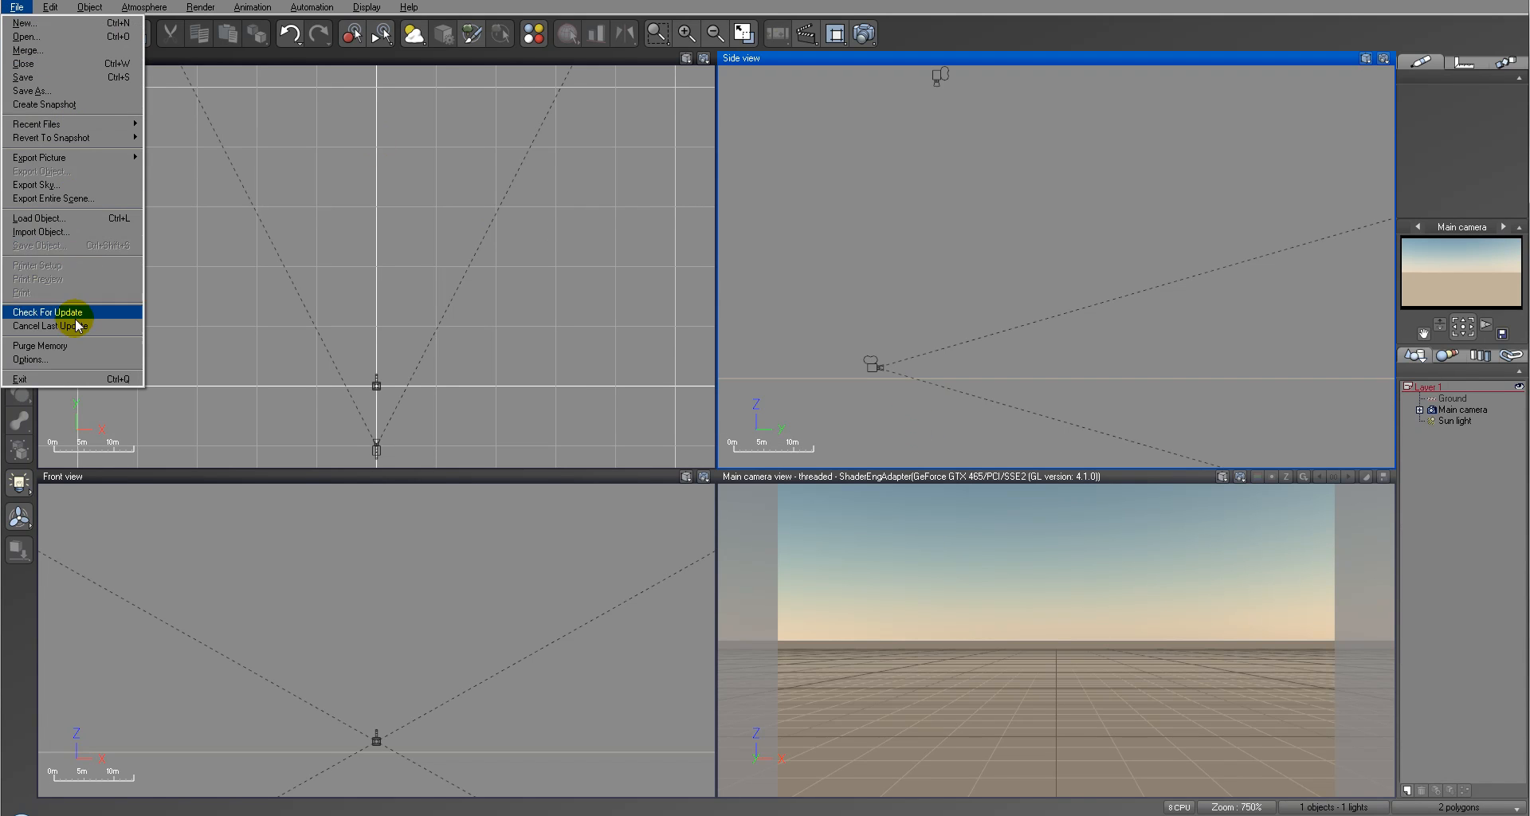
{"action": "left_click", "coordinate": [72, 356]}
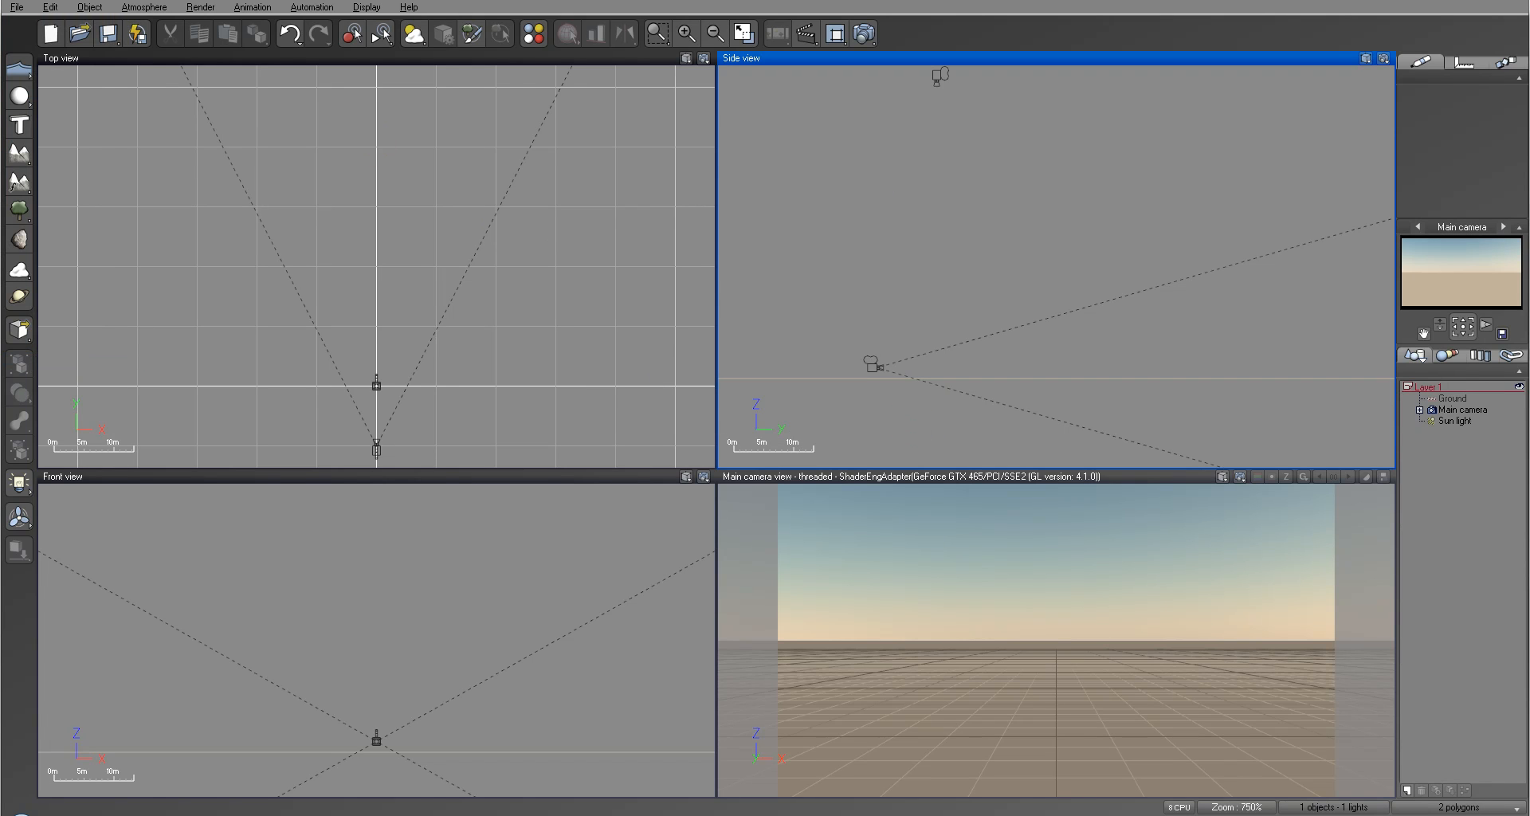
{"action": "left_click_drag", "start_coordinate": [961, 130], "coordinate": [728, 91]}
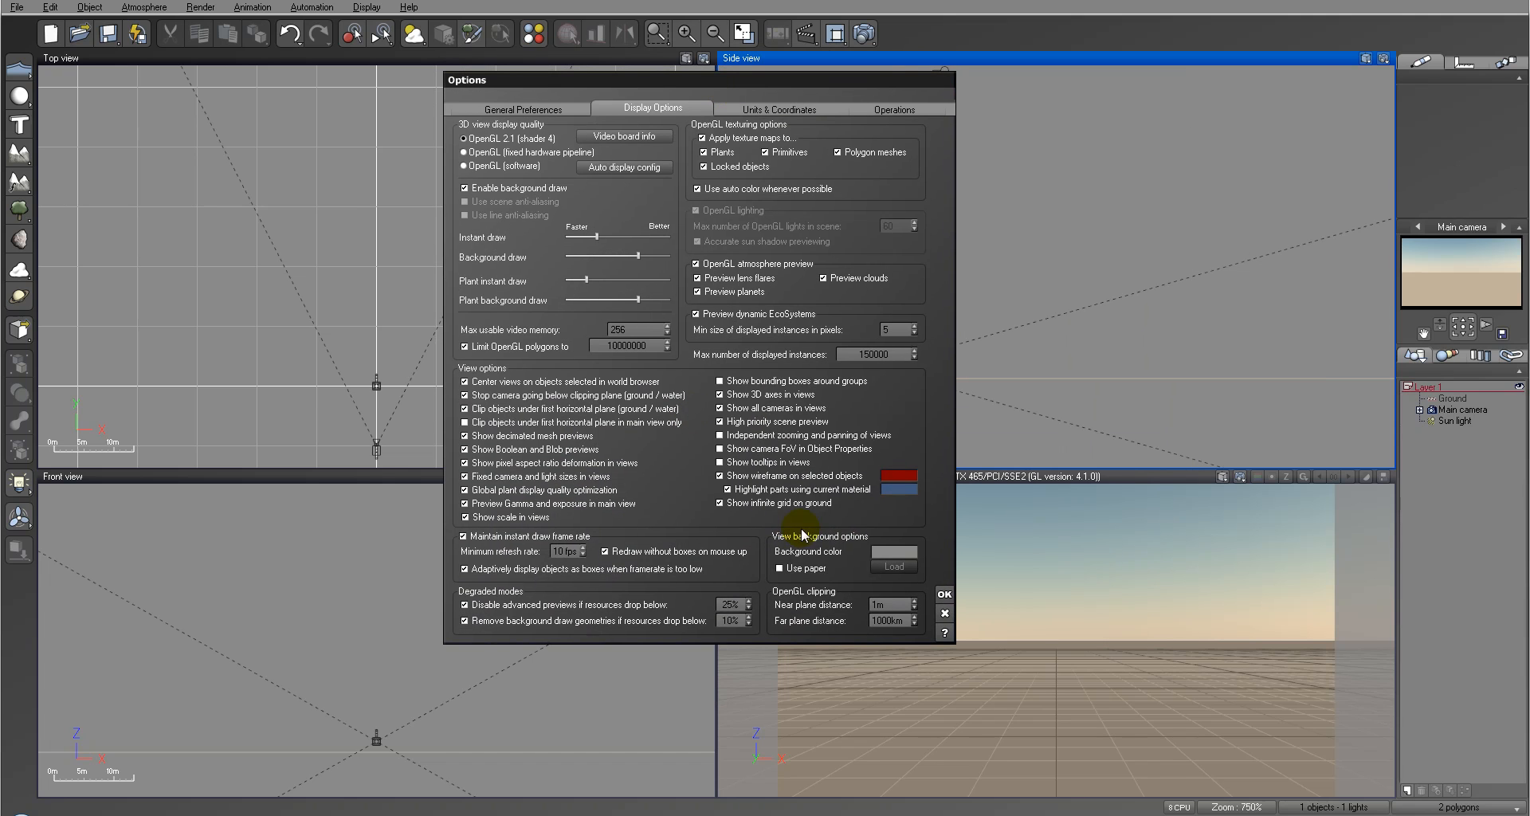
{"action": "left_click", "coordinate": [505, 110]}
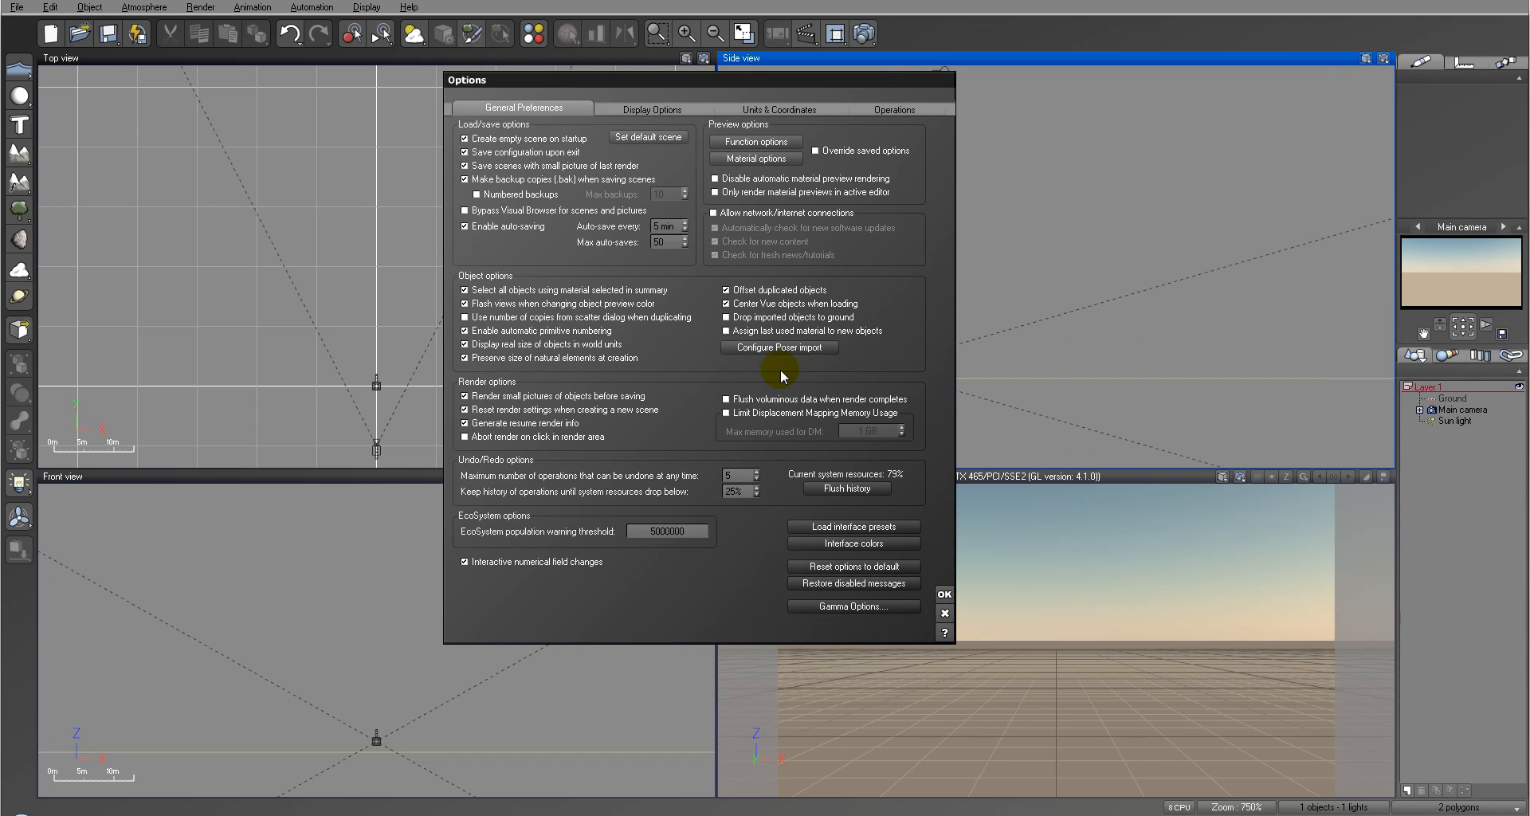
{"action": "left_click", "coordinate": [780, 347]}
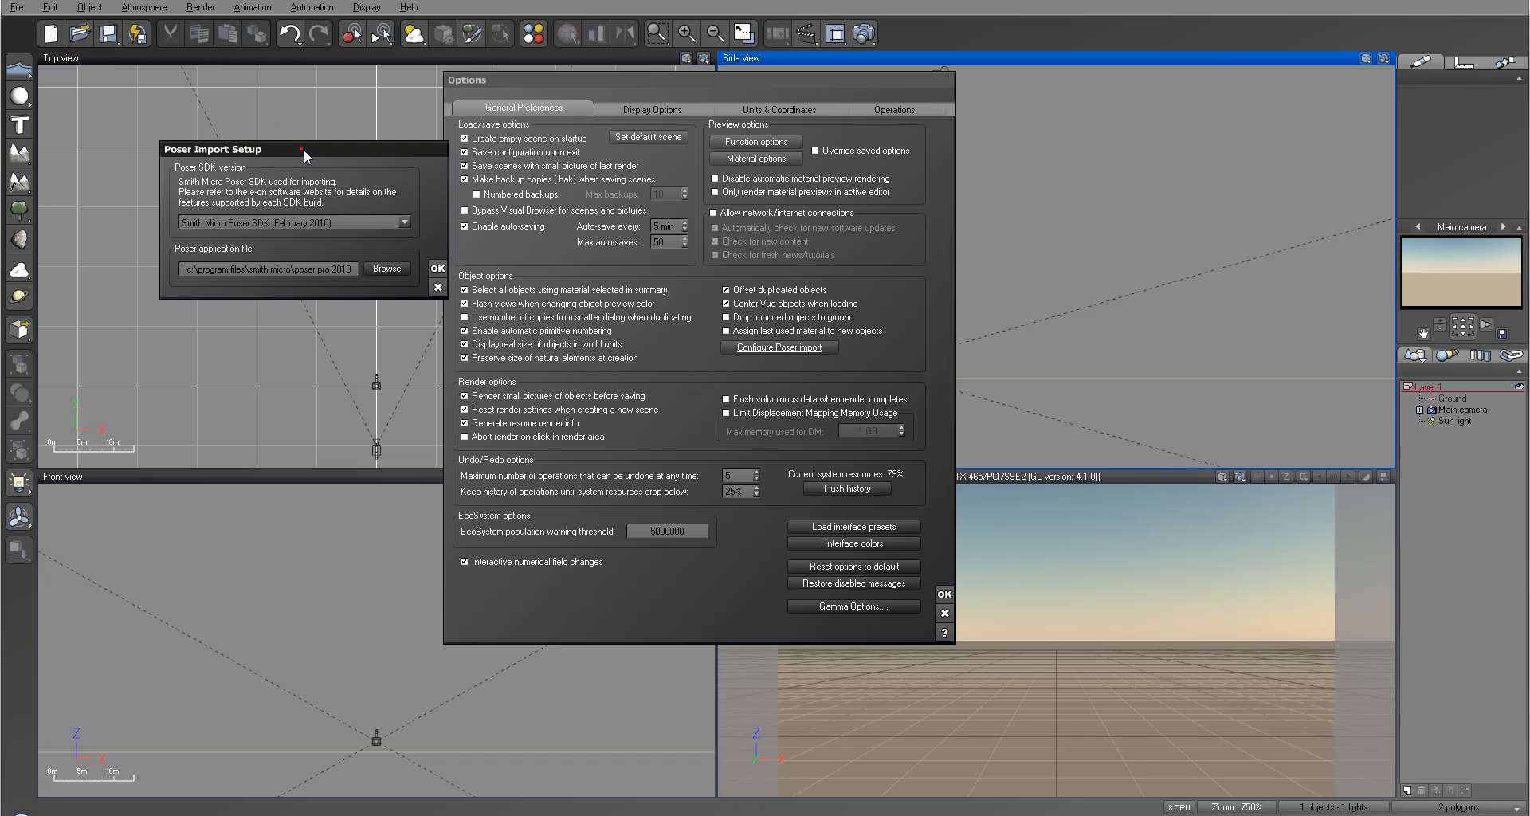
{"action": "left_click_drag", "start_coordinate": [300, 148], "coordinate": [391, 226]}
{"action": "left_click", "coordinate": [491, 293]}
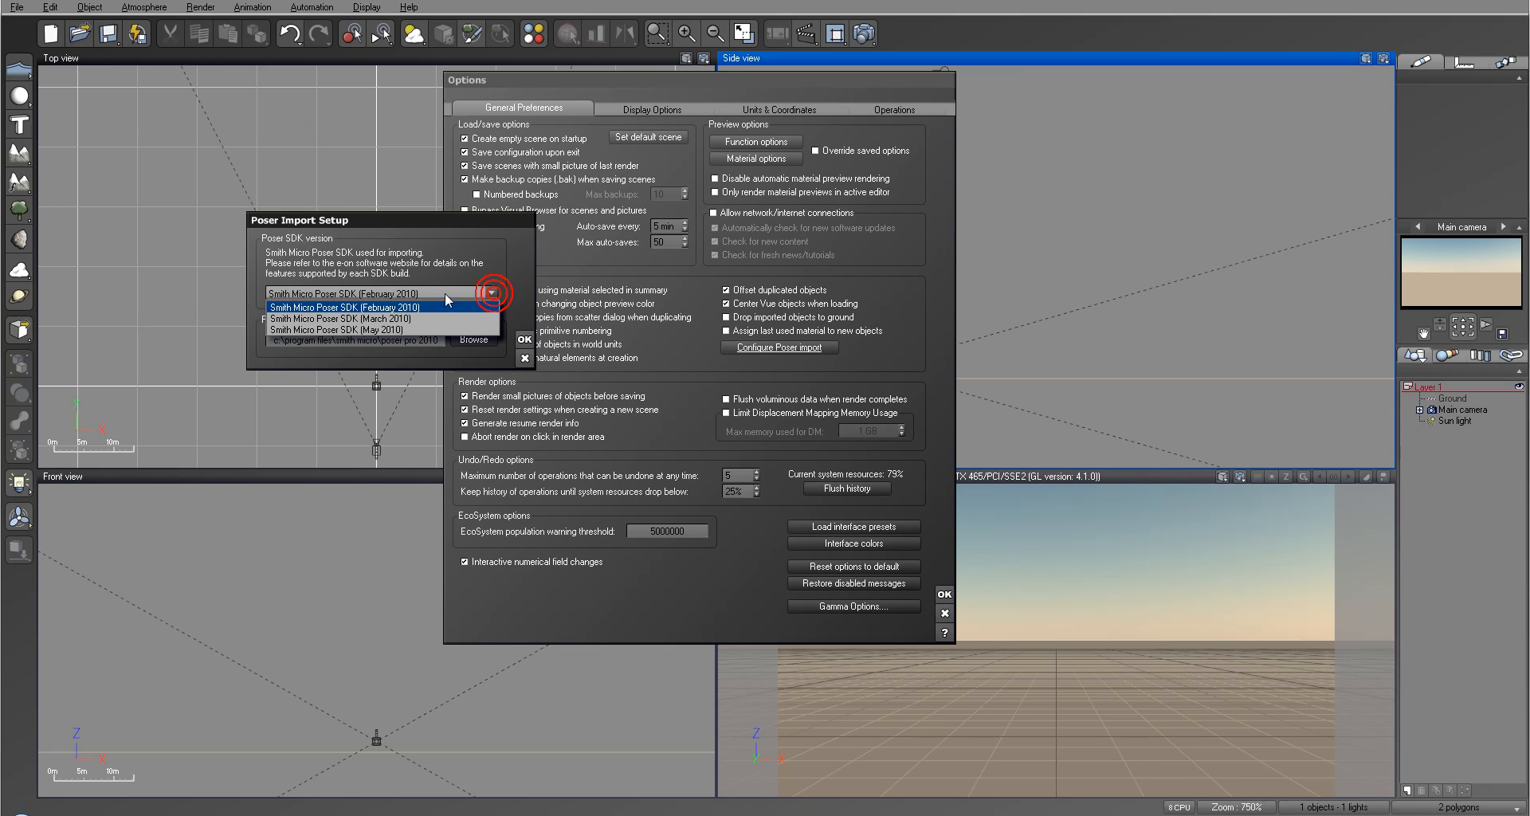
{"action": "left_click", "coordinate": [381, 330]}
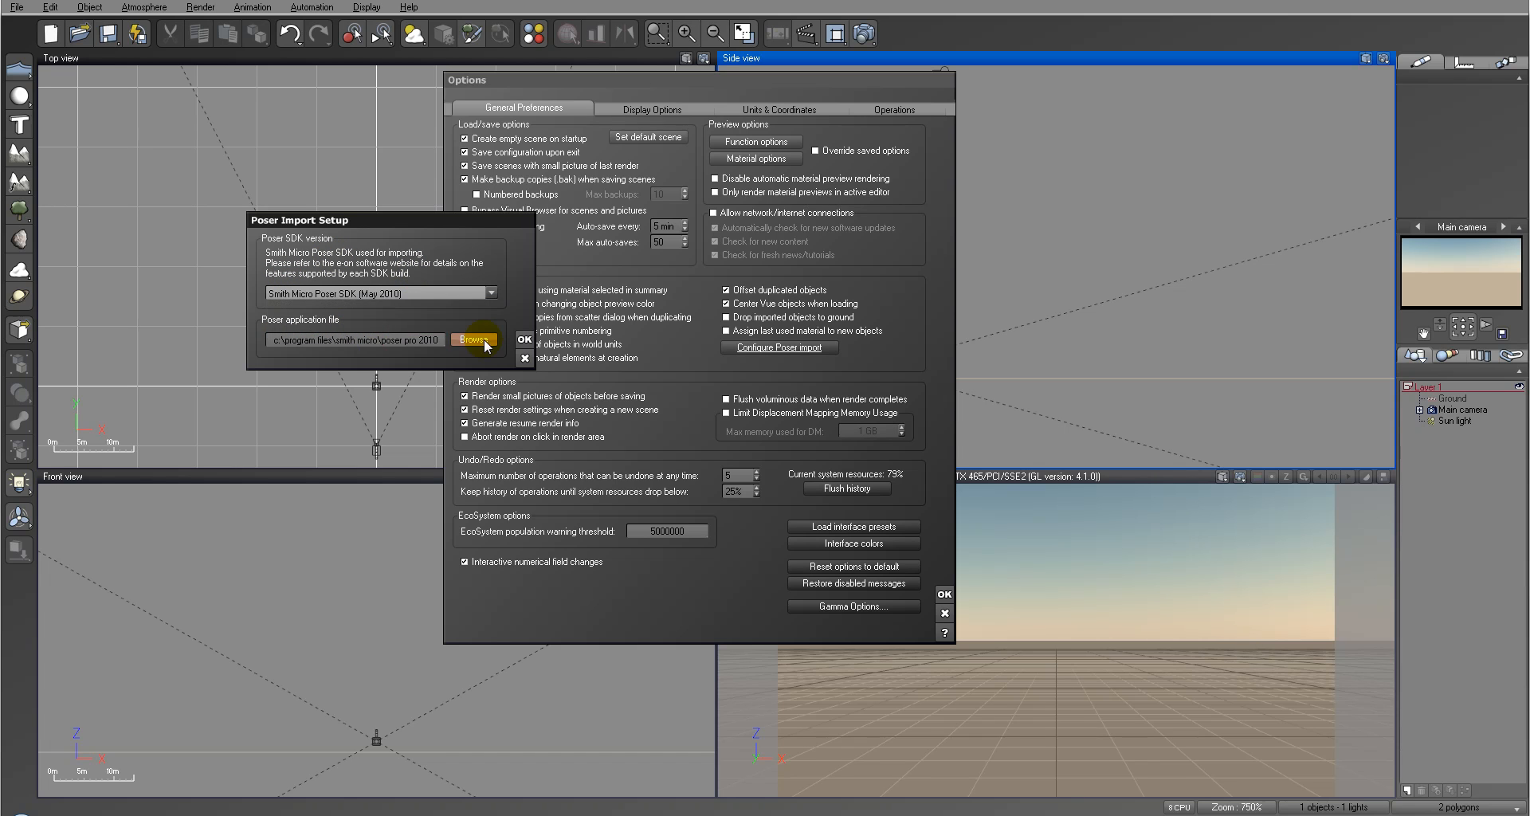
{"action": "left_click", "coordinate": [524, 339]}
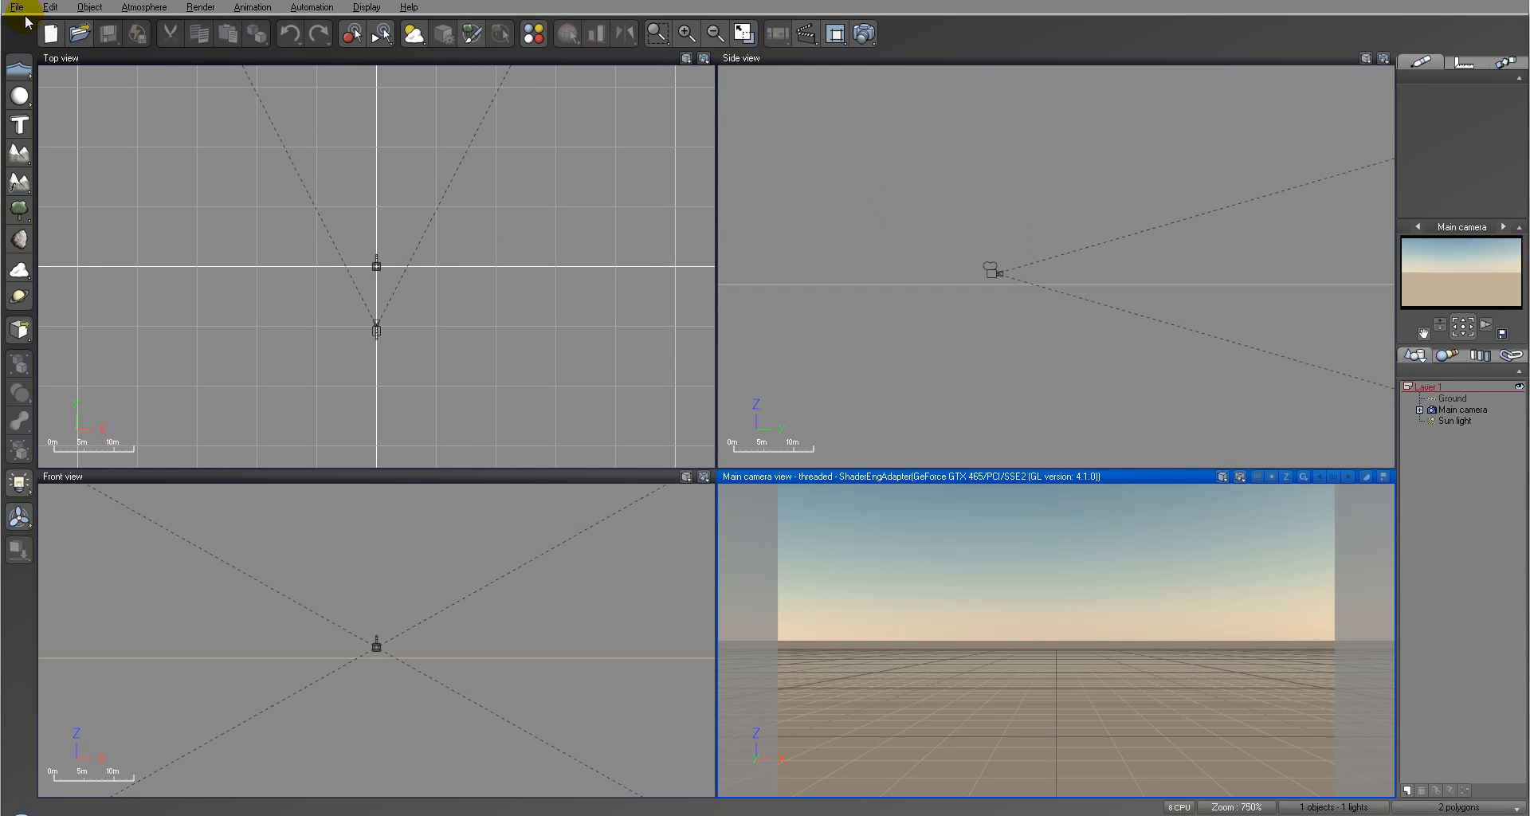
{"action": "left_click", "coordinate": [19, 8]}
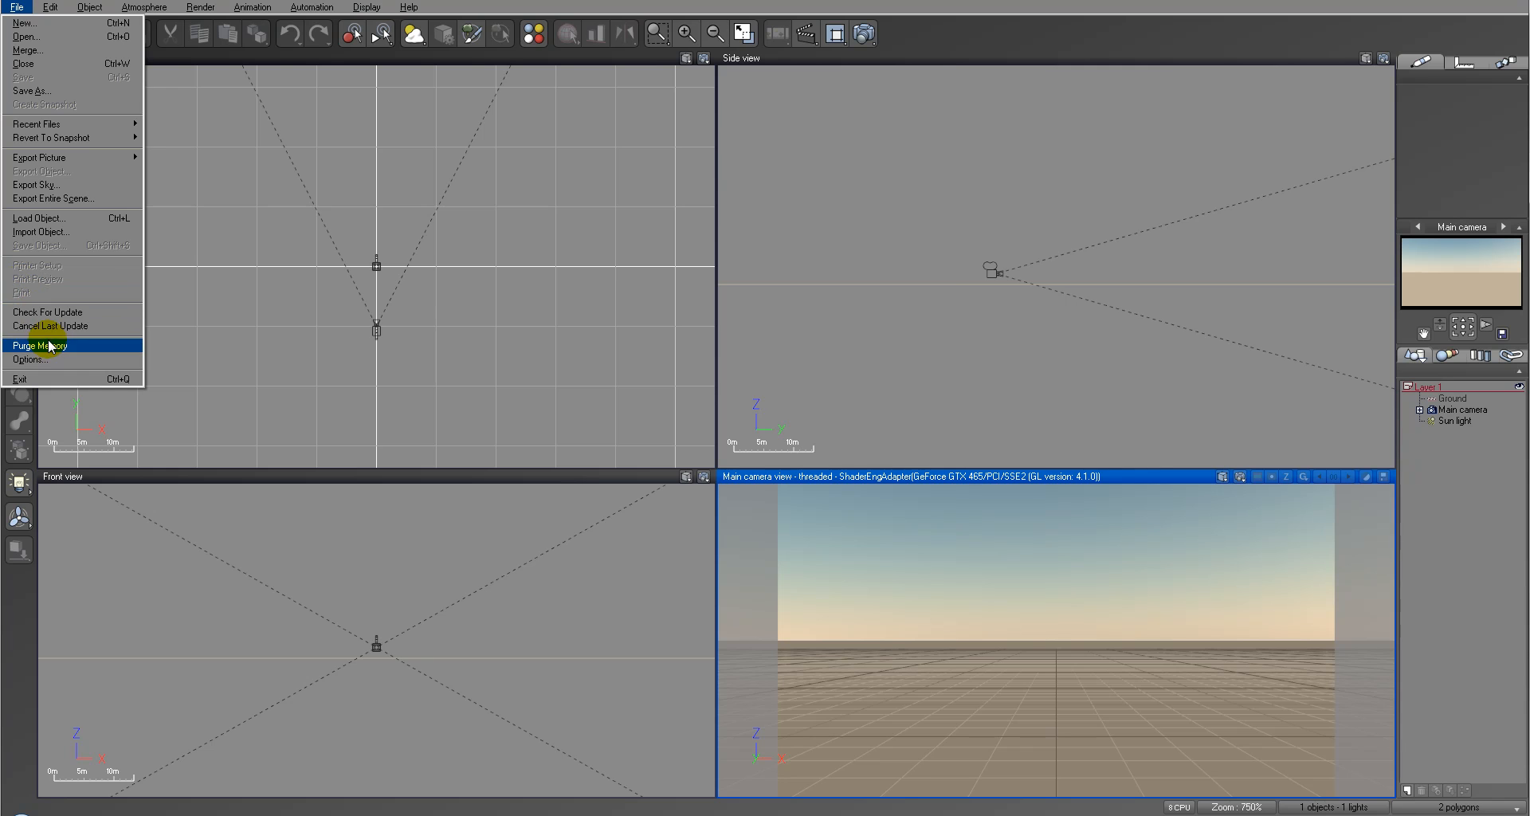
{"action": "left_click", "coordinate": [32, 360]}
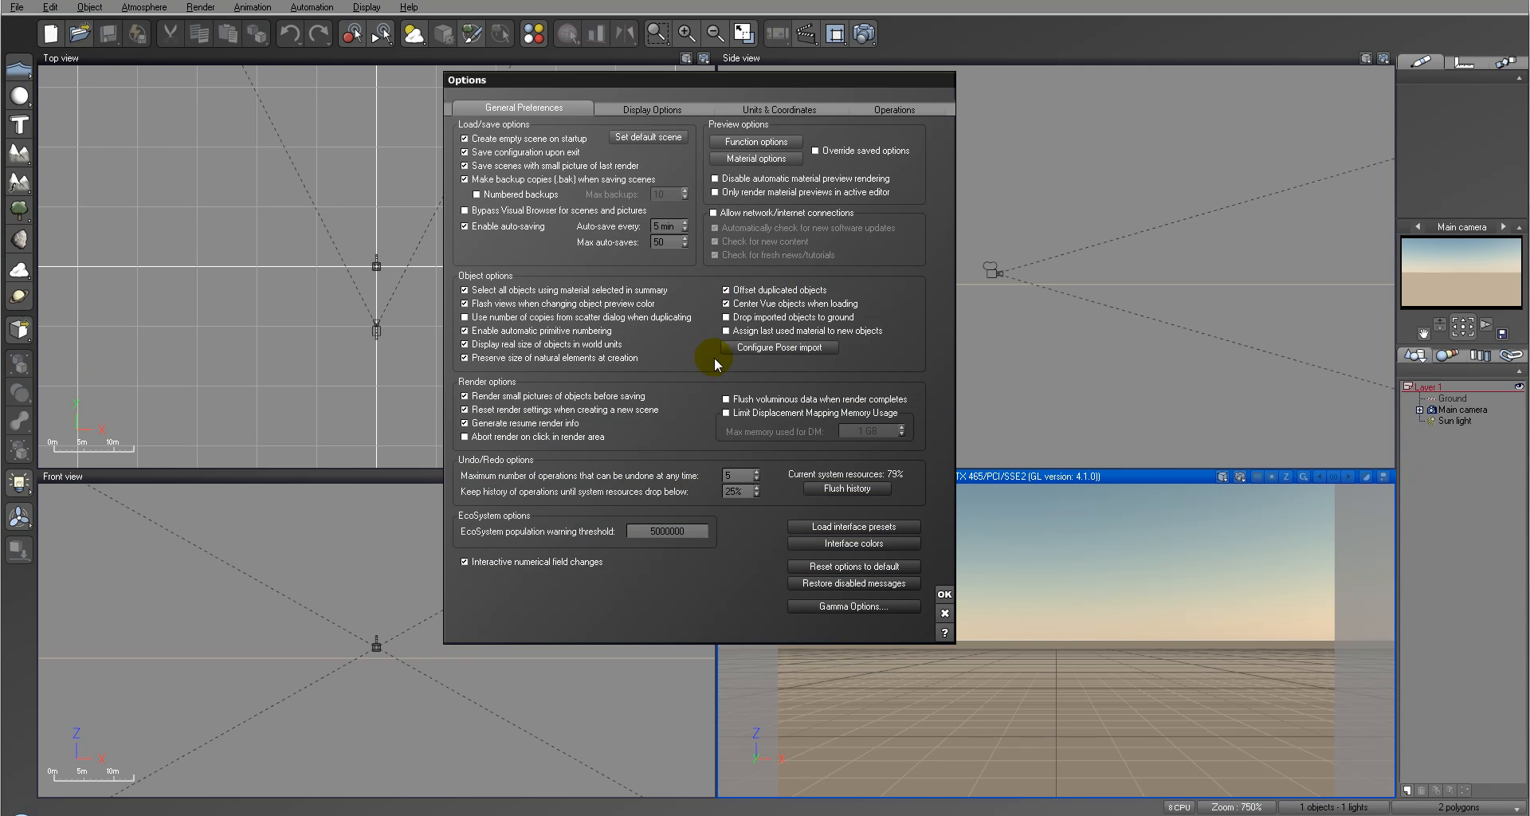
{"action": "left_click", "coordinate": [942, 612]}
- Import canister.pz3 as a single frame with figures grouped as single meshes, and disable the features that need Poser handling
{"action": "left_click", "coordinate": [23, 9]}
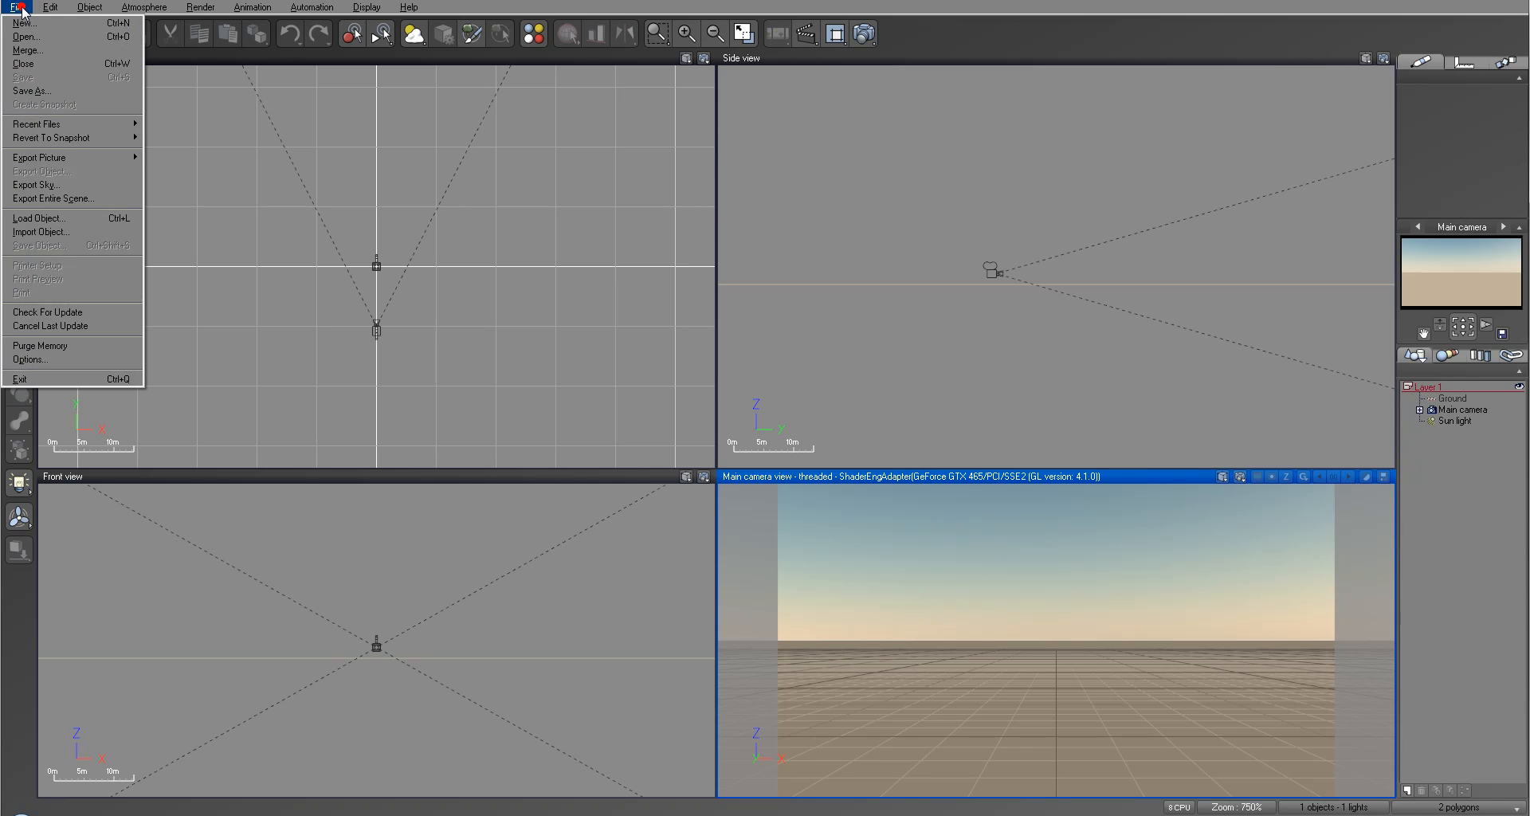
{"action": "left_click", "coordinate": [49, 232]}
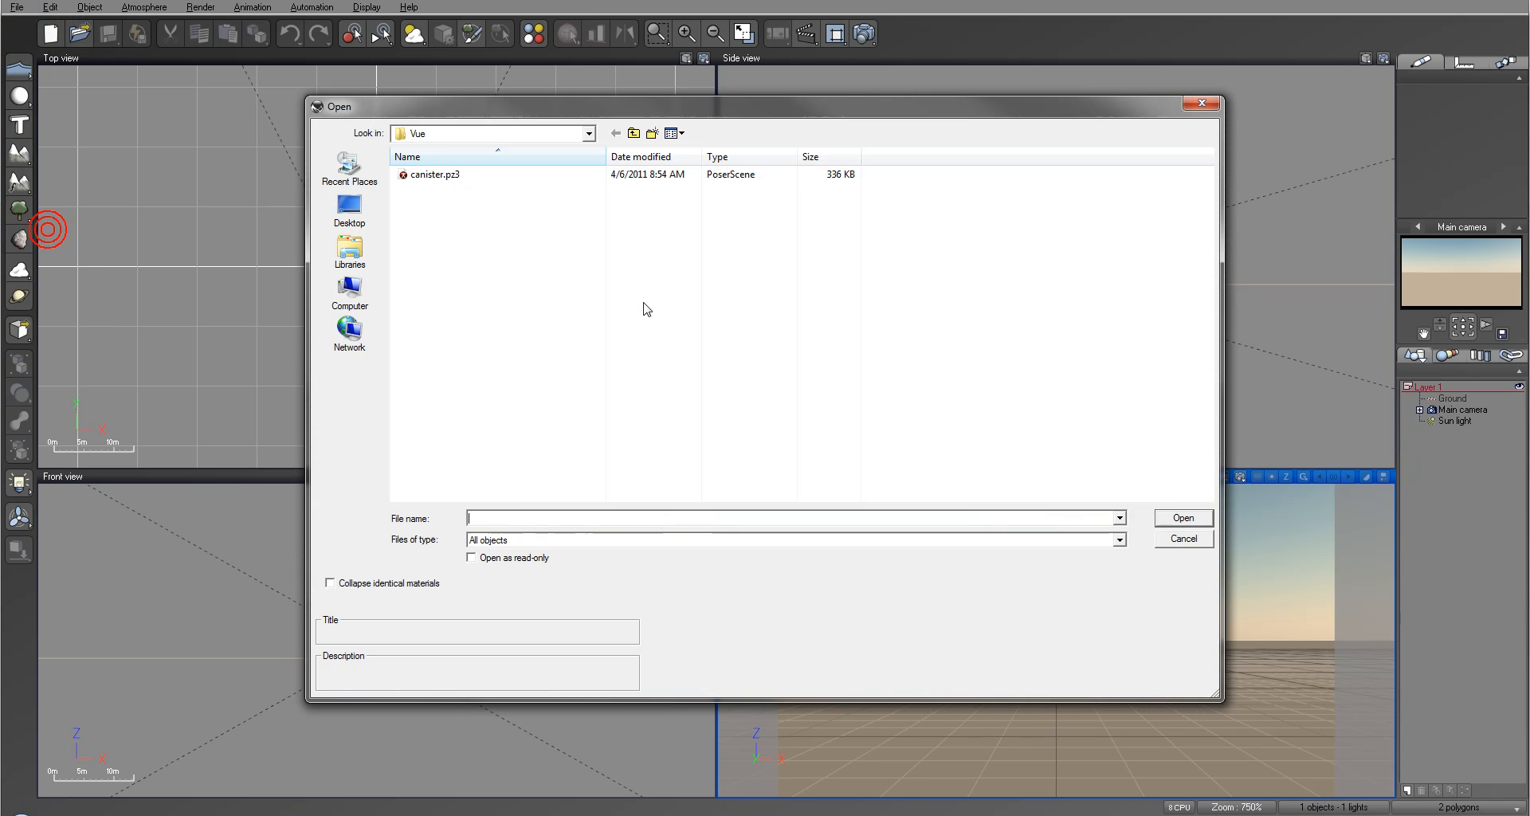
{"action": "left_click", "coordinate": [434, 173]}
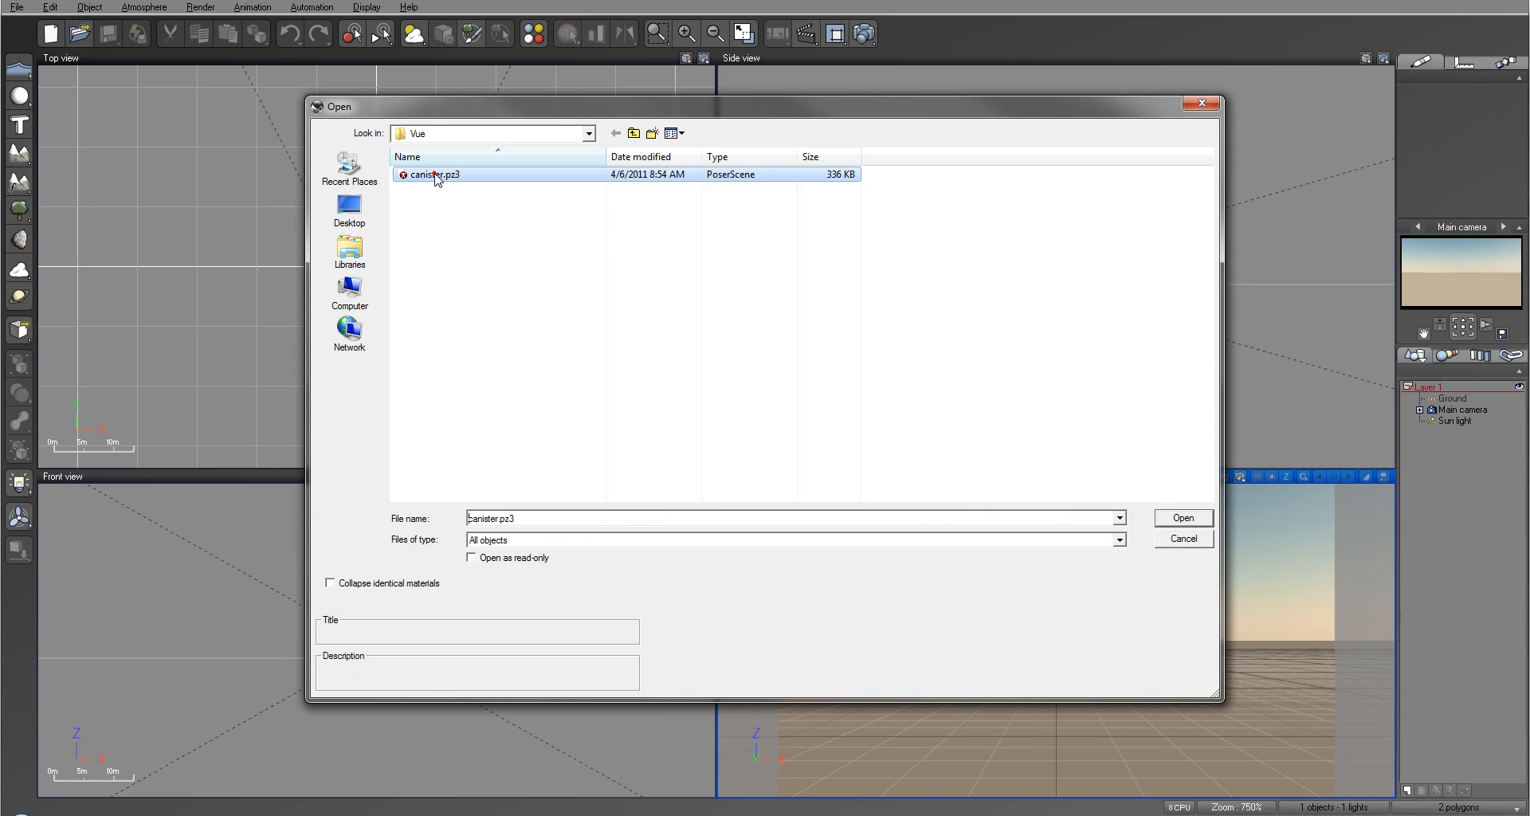
{"action": "left_click", "coordinate": [1179, 518]}
{"action": "left_click", "coordinate": [852, 305]}
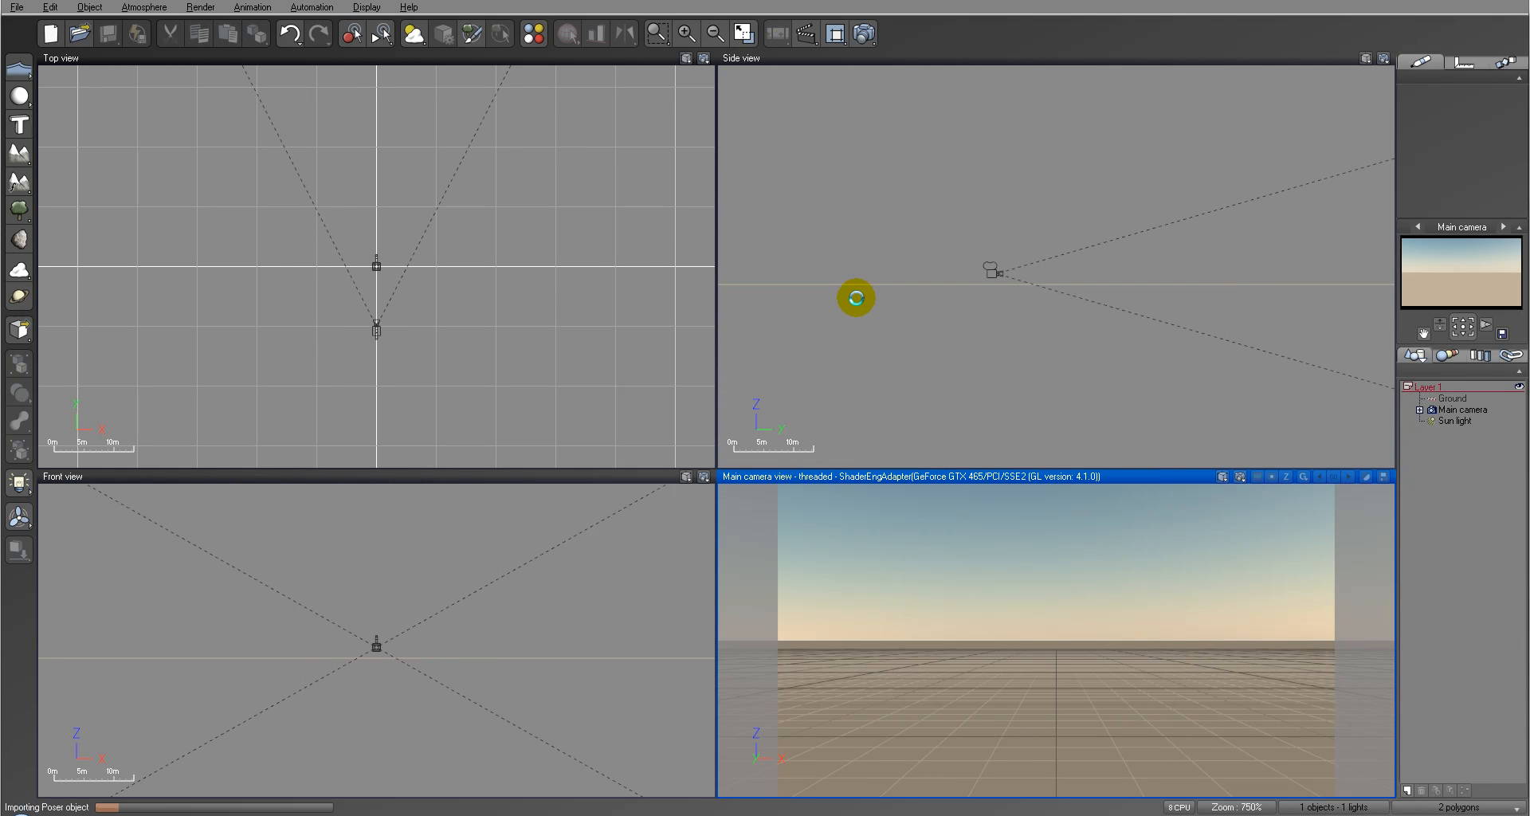
{"action": "left_click_drag", "start_coordinate": [212, 149], "coordinate": [644, 196]}
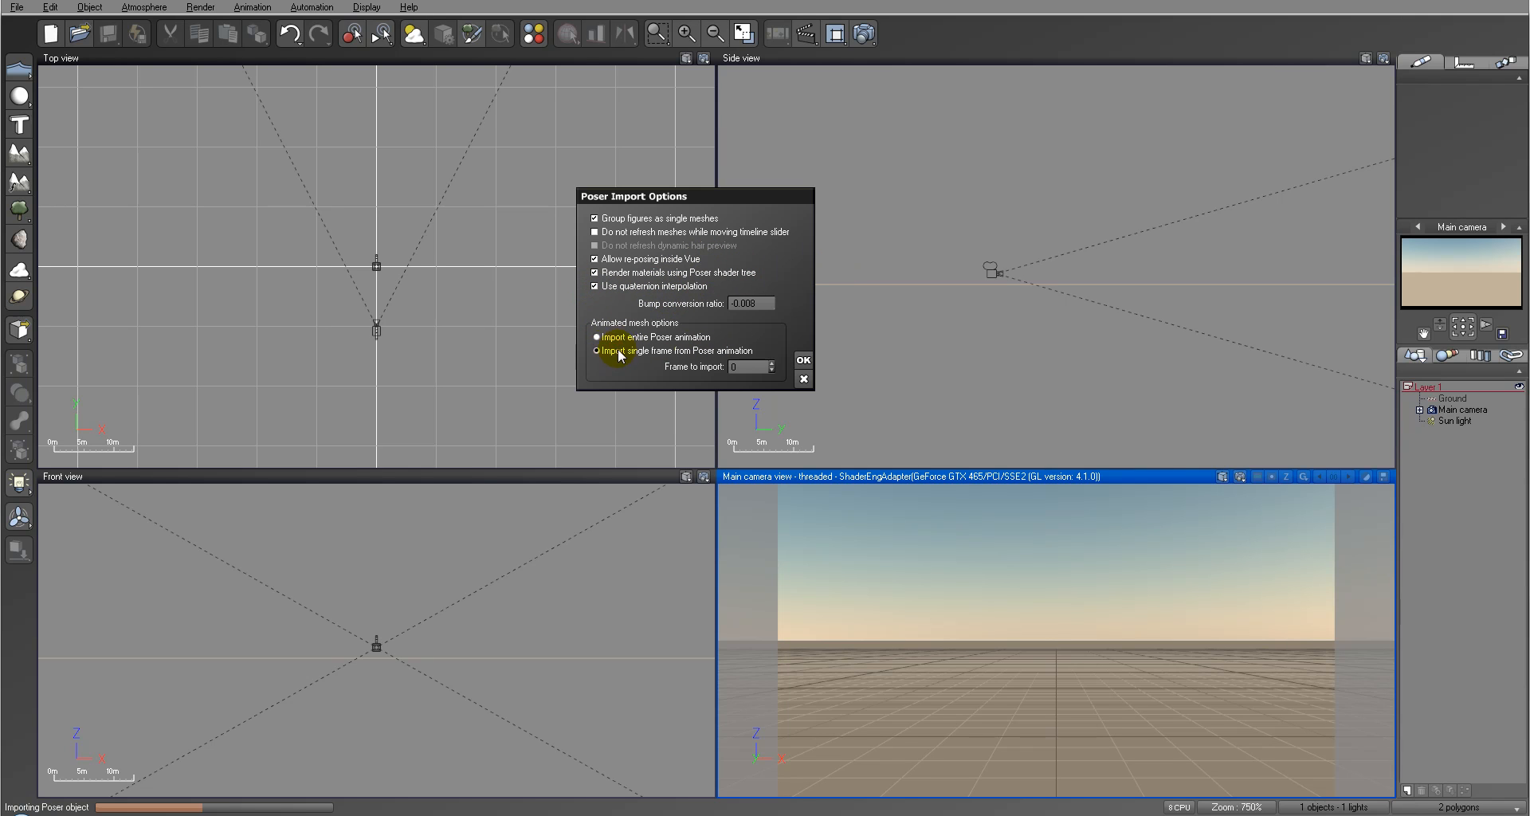
{"action": "left_click", "coordinate": [802, 361]}
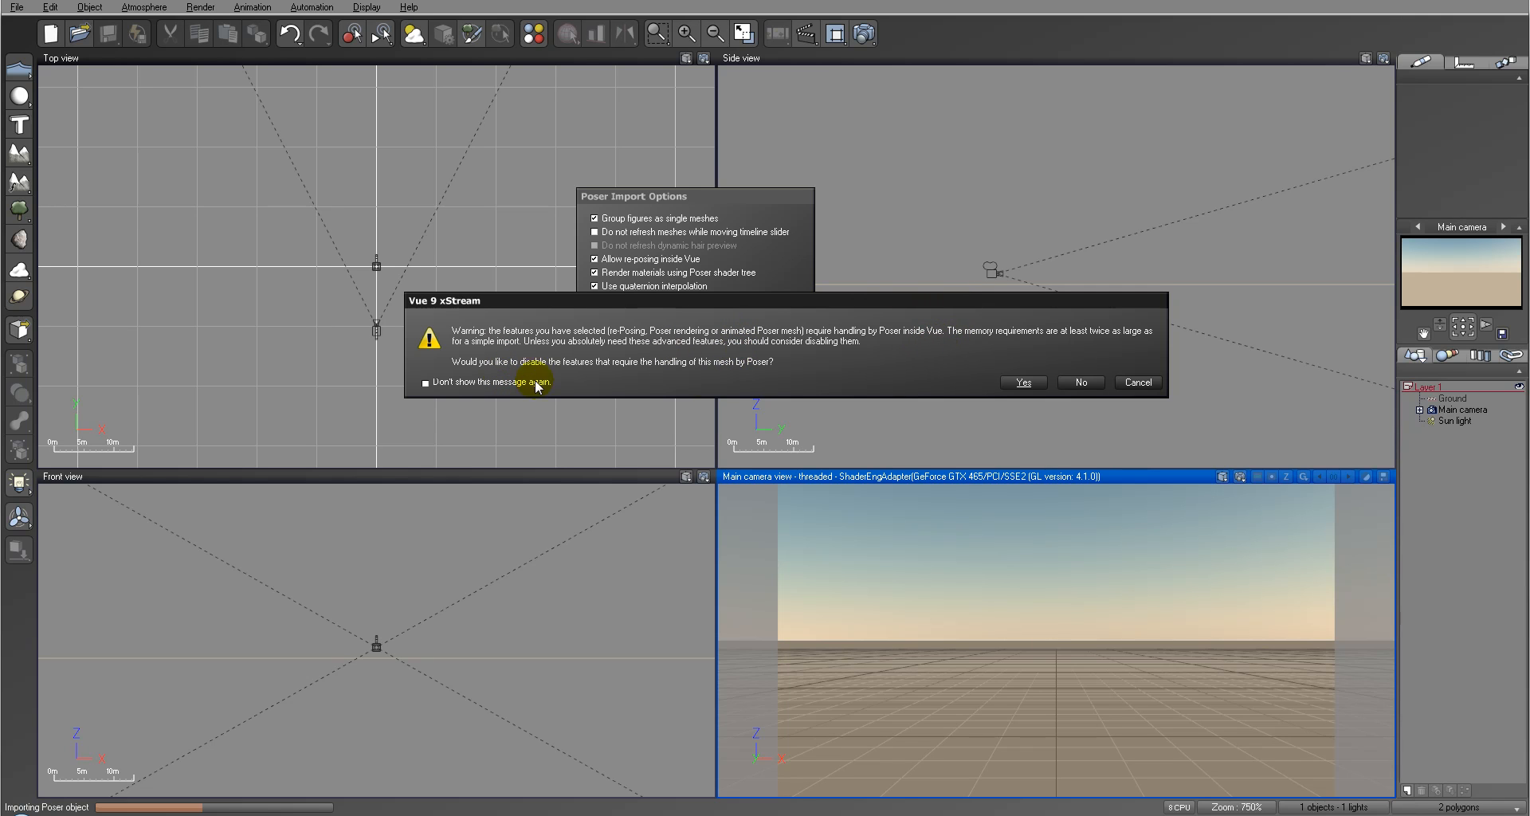
{"action": "left_click", "coordinate": [1031, 383]}
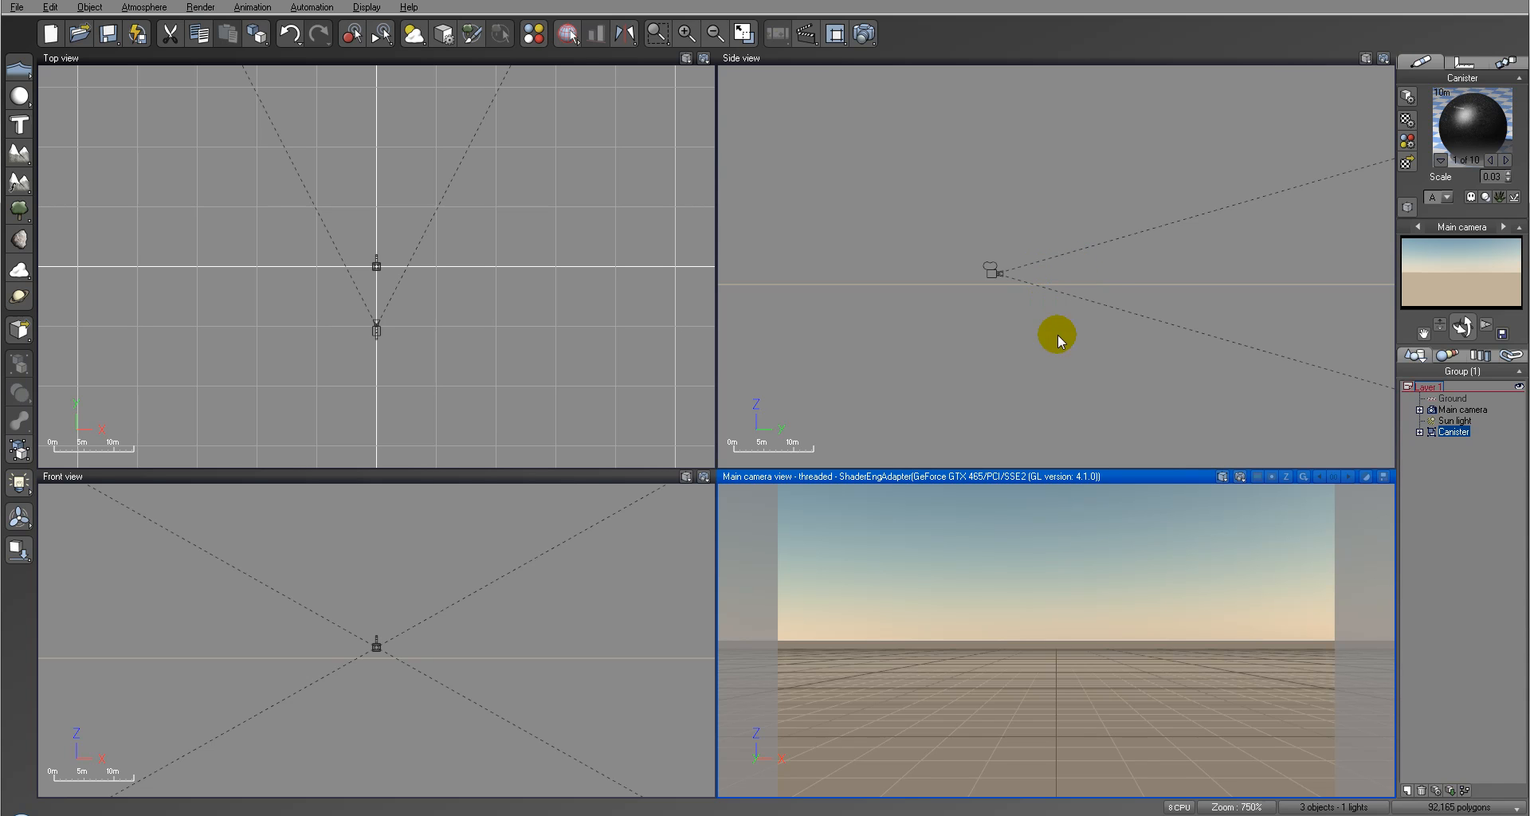
- Select the imported Canister group in the world browser and drop it onto the ground
{"action": "left_click", "coordinate": [1027, 252]}
{"action": "right_click", "coordinate": [1025, 278]}
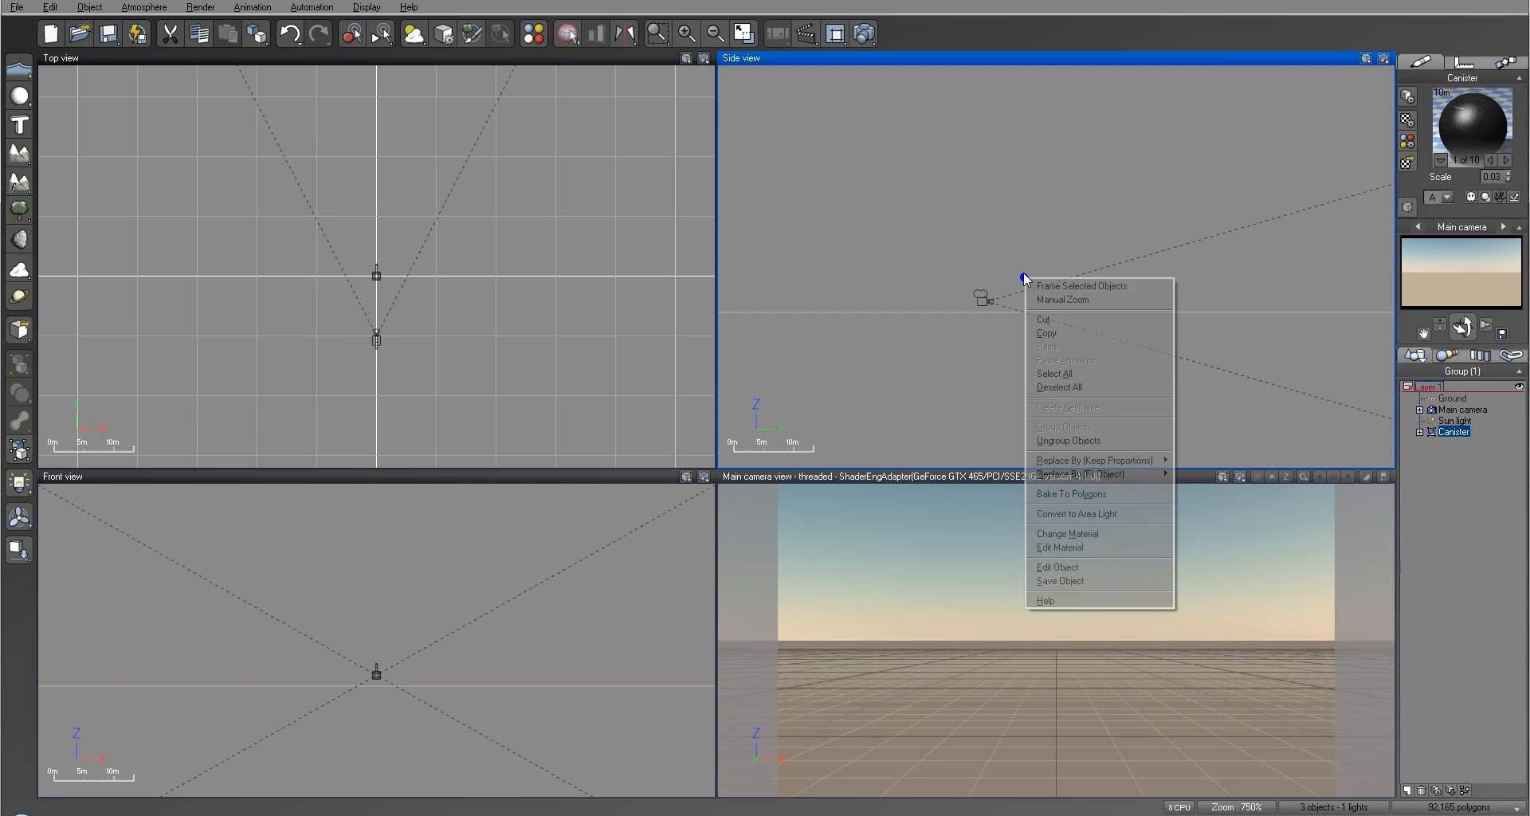
{"action": "left_click", "coordinate": [1470, 481]}
{"action": "left_click", "coordinate": [1453, 433]}
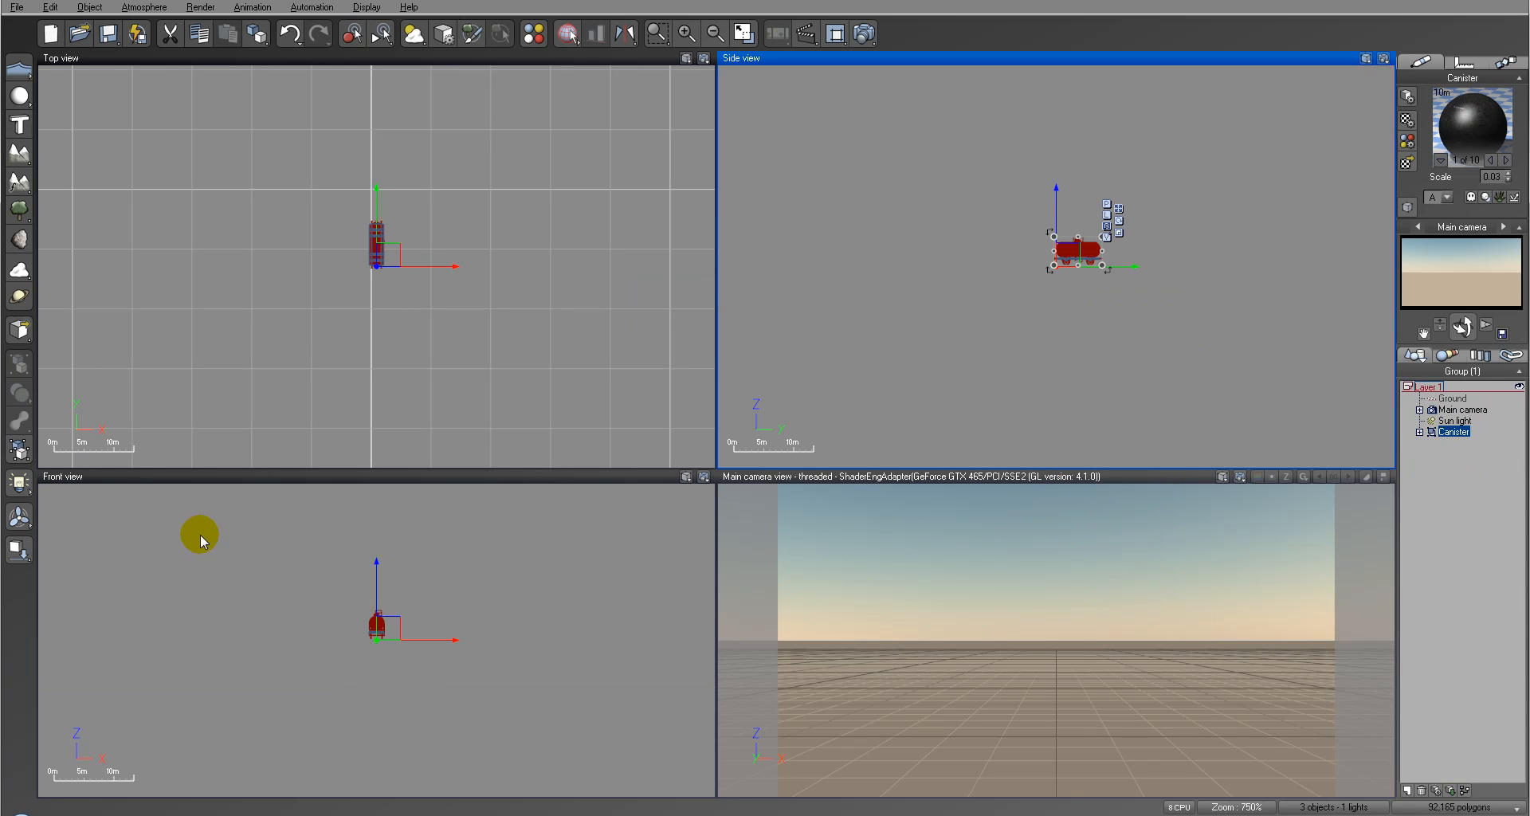
{"action": "left_click", "coordinate": [8, 551]}
- Move the canister along the Y axis to just in front of the main camera
{"action": "right_click_drag", "start_coordinate": [944, 423], "coordinate": [953, 150]}
{"action": "scroll", "coordinate": [975, 251], "scroll_direction": "down", "scroll_amount": 2}
{"action": "right_click_drag", "start_coordinate": [895, 355], "coordinate": [1062, 273]}
{"action": "scroll", "coordinate": [1064, 293], "scroll_direction": "up", "scroll_amount": 1}
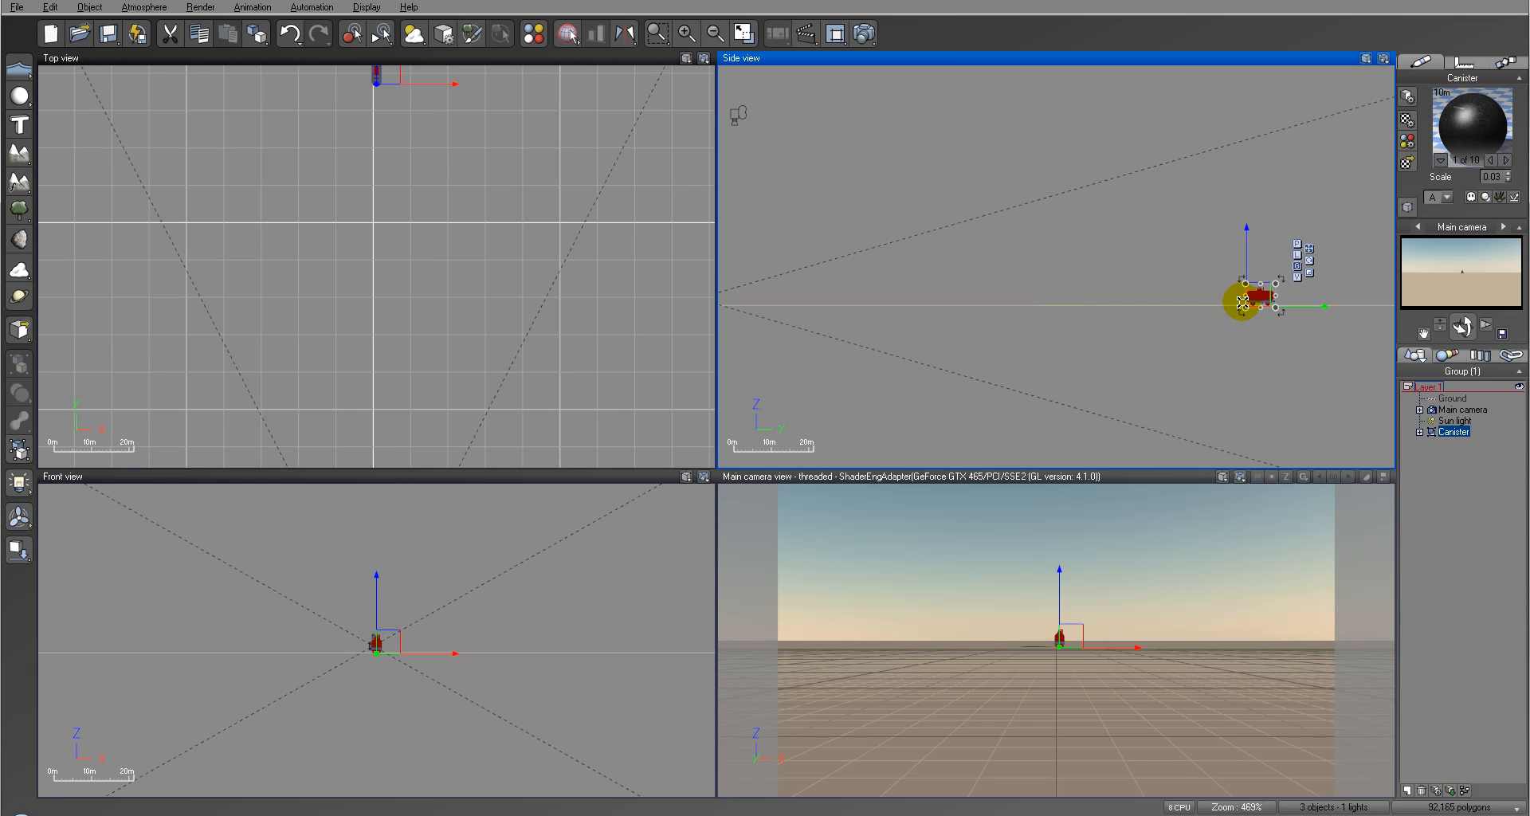
{"action": "left_click_drag", "start_coordinate": [1310, 309], "coordinate": [819, 304]}
{"action": "right_click_drag", "start_coordinate": [372, 226], "coordinate": [495, 98]}
{"action": "right_click_drag", "start_coordinate": [519, 334], "coordinate": [516, 156]}
{"action": "scroll", "coordinate": [519, 307], "scroll_direction": "up", "scroll_amount": 2}
{"action": "right_click_drag", "start_coordinate": [517, 263], "coordinate": [570, 329]}
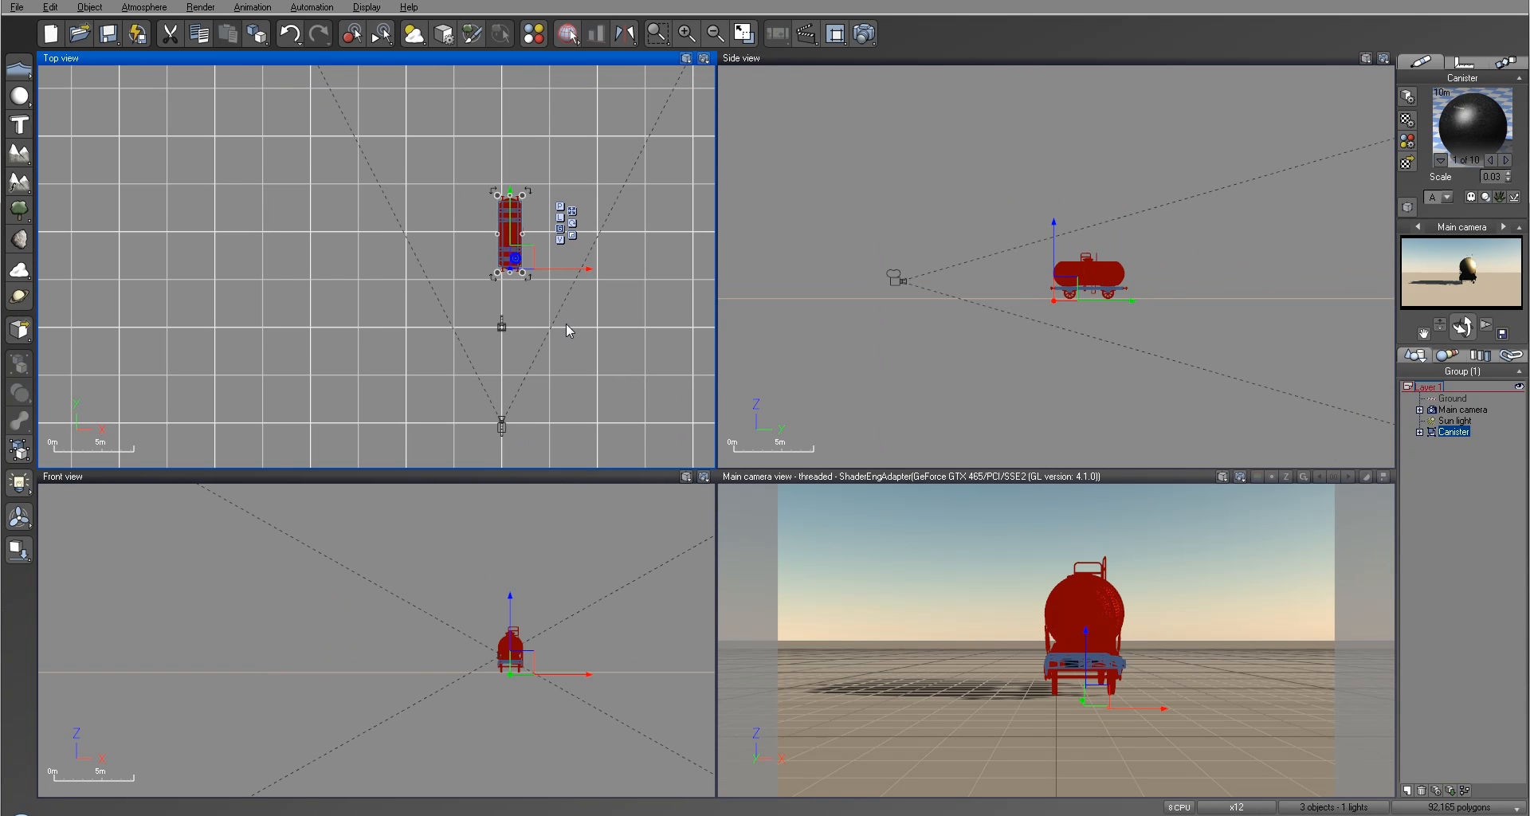
- Turn the canister side-on to the main camera, and raise the camera and tilt it down to frame the wagon
{"action": "left_click_drag", "start_coordinate": [530, 282], "coordinate": [471, 271]}
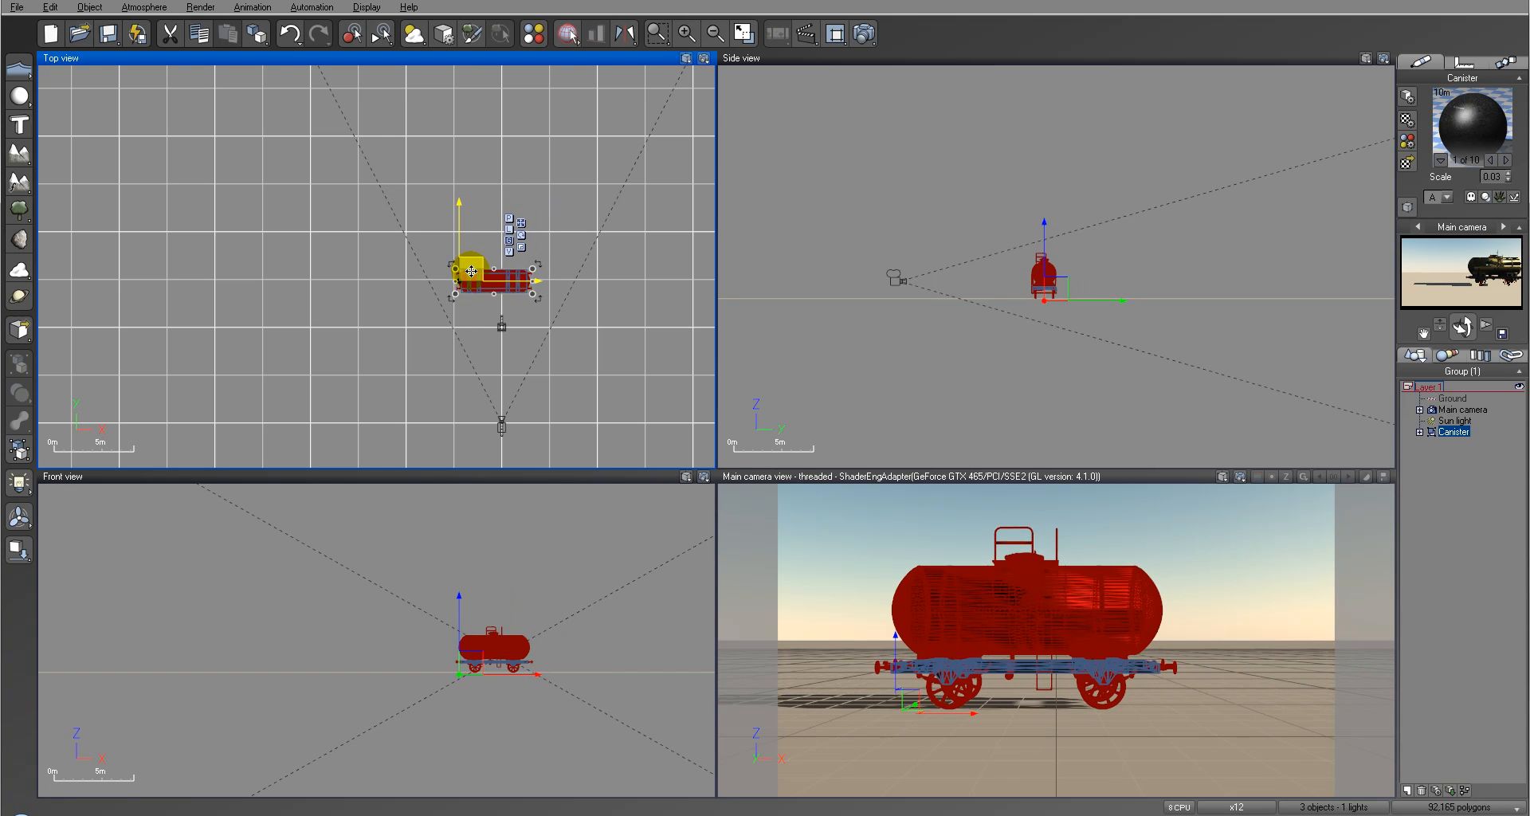
{"action": "left_click", "coordinate": [1479, 410]}
{"action": "left_click_drag", "start_coordinate": [1067, 254], "coordinate": [1069, 228]}
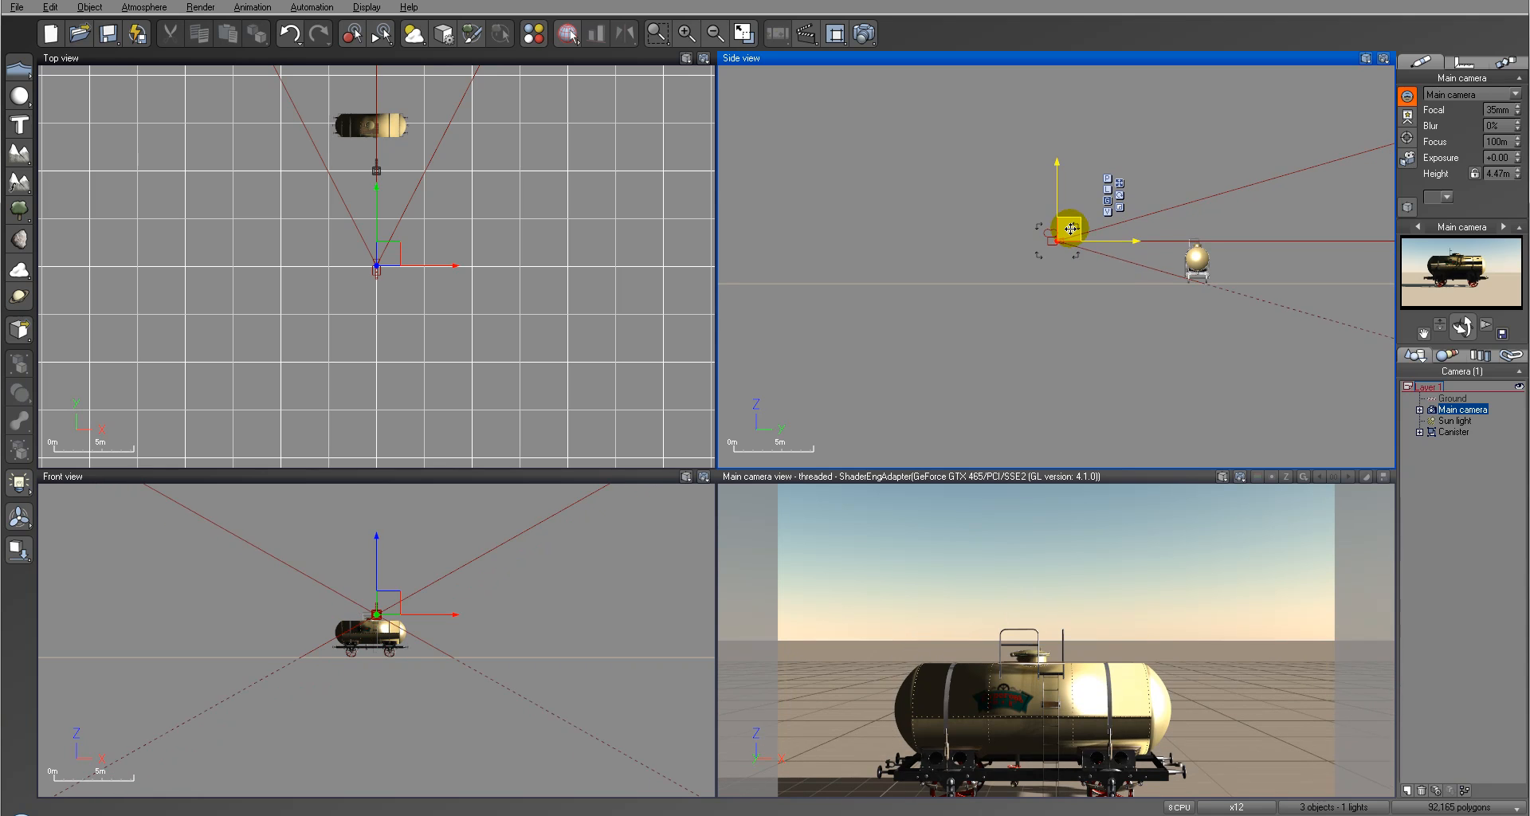
{"action": "left_click_drag", "start_coordinate": [1465, 326], "coordinate": [1465, 337]}
- Move the sun light in the top view to the front-left of the wagon so it lights the side facing the camera
{"action": "left_click", "coordinate": [1456, 421]}
{"action": "scroll", "coordinate": [450, 254], "scroll_direction": "down", "scroll_amount": 2}
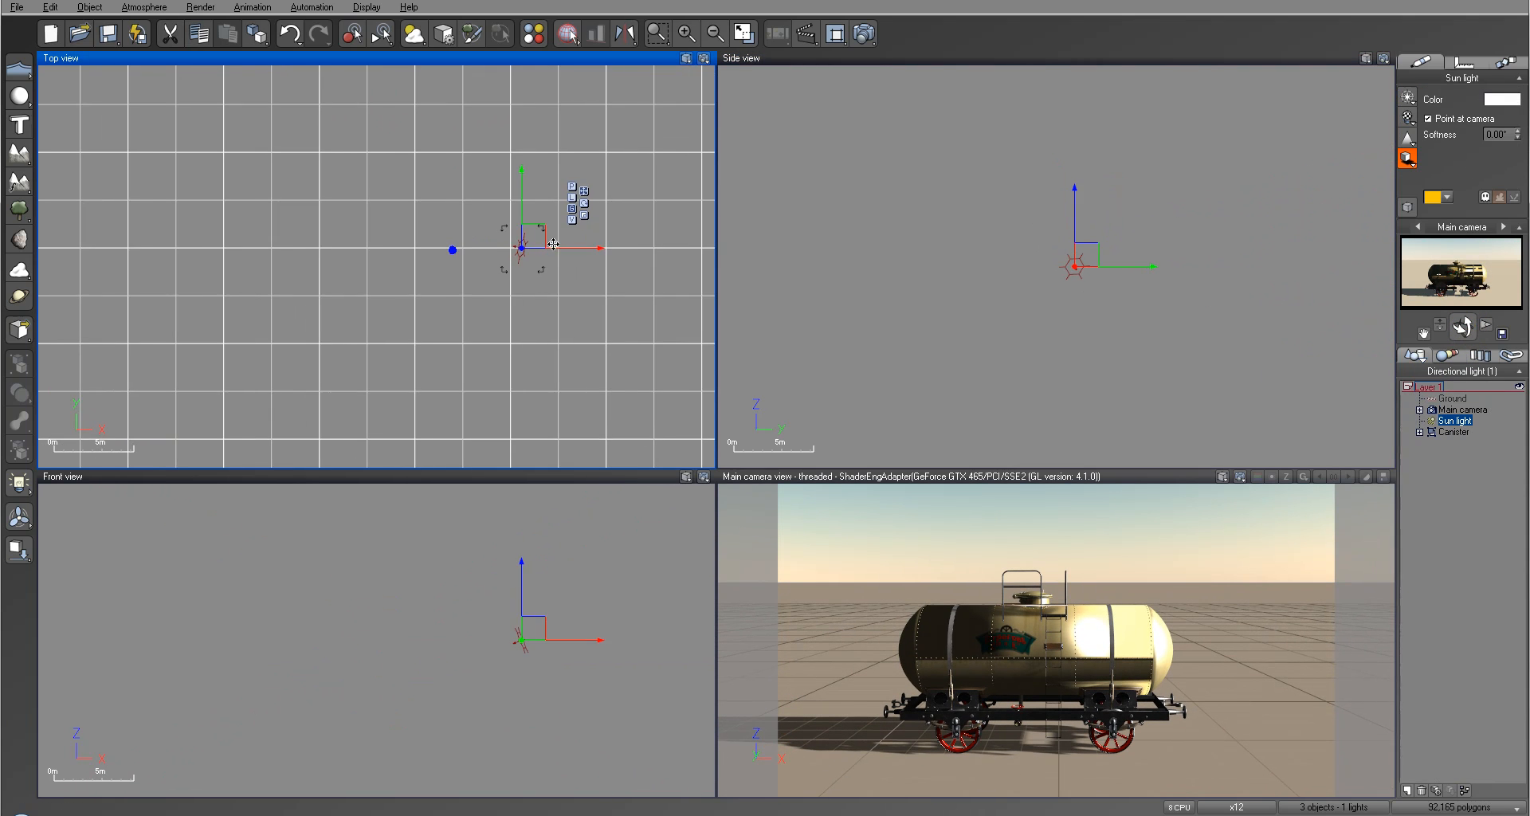
{"action": "left_click_drag", "start_coordinate": [518, 255], "coordinate": [296, 406]}
{"action": "scroll", "coordinate": [360, 349], "scroll_direction": "down", "scroll_amount": 2}
{"action": "scroll", "coordinate": [360, 349], "scroll_direction": "down", "scroll_amount": 2}
{"action": "left_click_drag", "start_coordinate": [360, 349], "coordinate": [242, 391]}
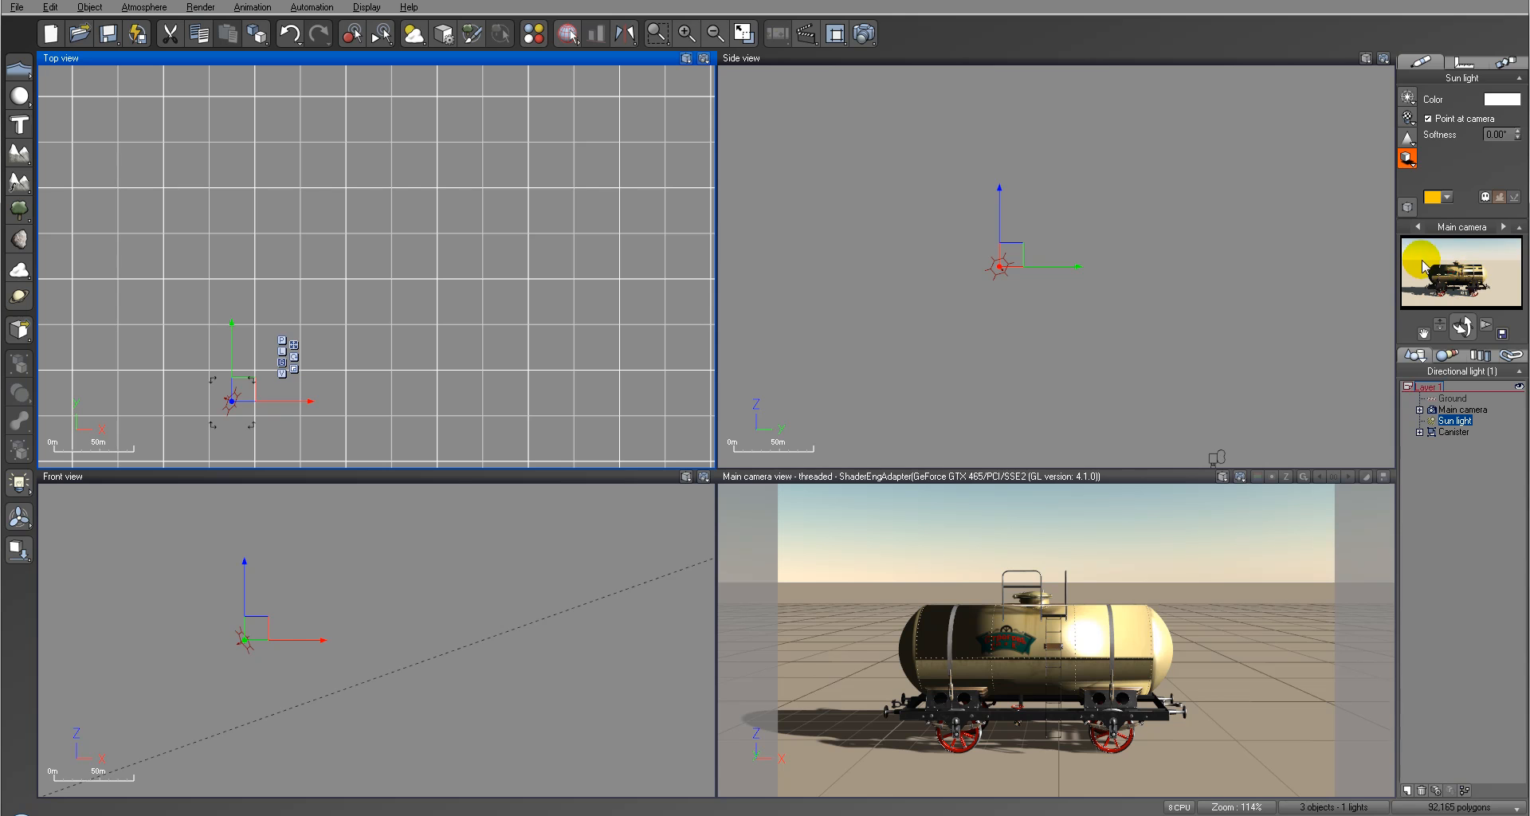
{"action": "left_click_drag", "start_coordinate": [1475, 279], "coordinate": [1435, 281]}
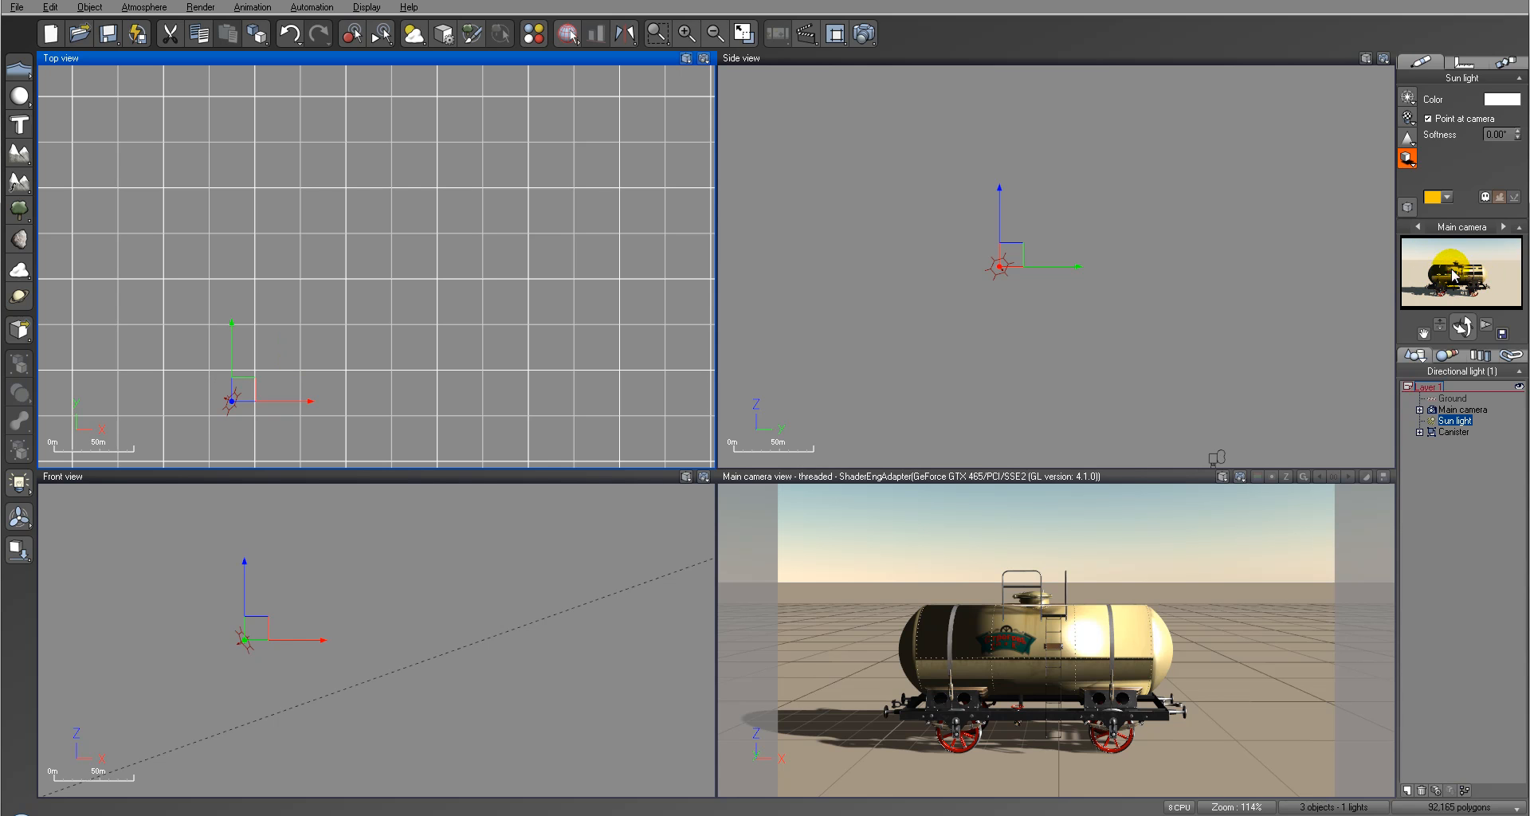
- Set the render options to render to screen at 800x450, render the scene, accept the post-render options and close the render display
{"action": "left_click", "coordinate": [861, 34]}
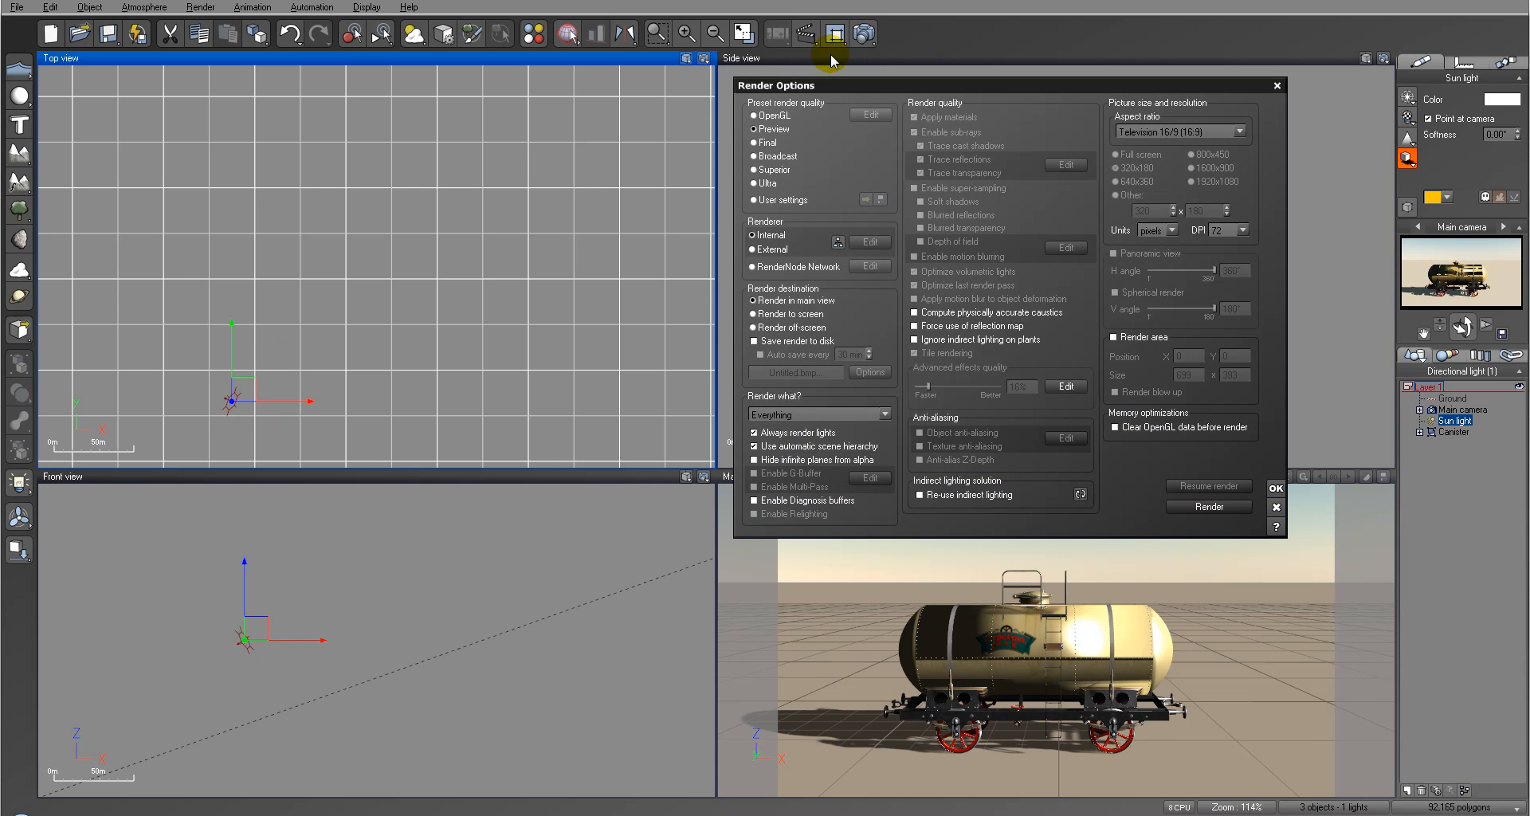
{"action": "left_click", "coordinate": [778, 314]}
{"action": "left_click", "coordinate": [1191, 155]}
{"action": "left_click", "coordinate": [1209, 507]}
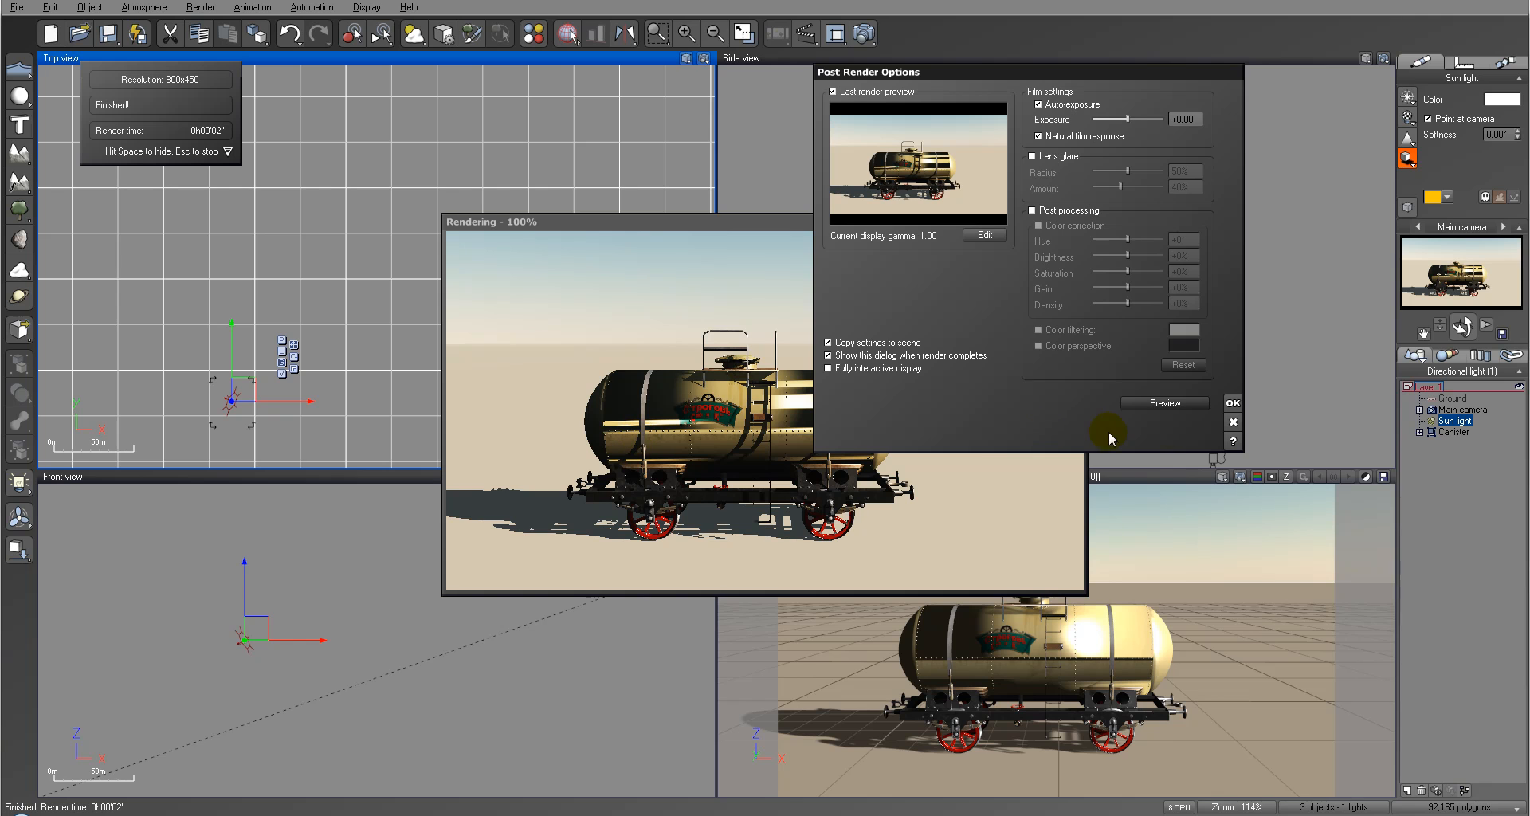
{"action": "left_click", "coordinate": [1233, 402]}
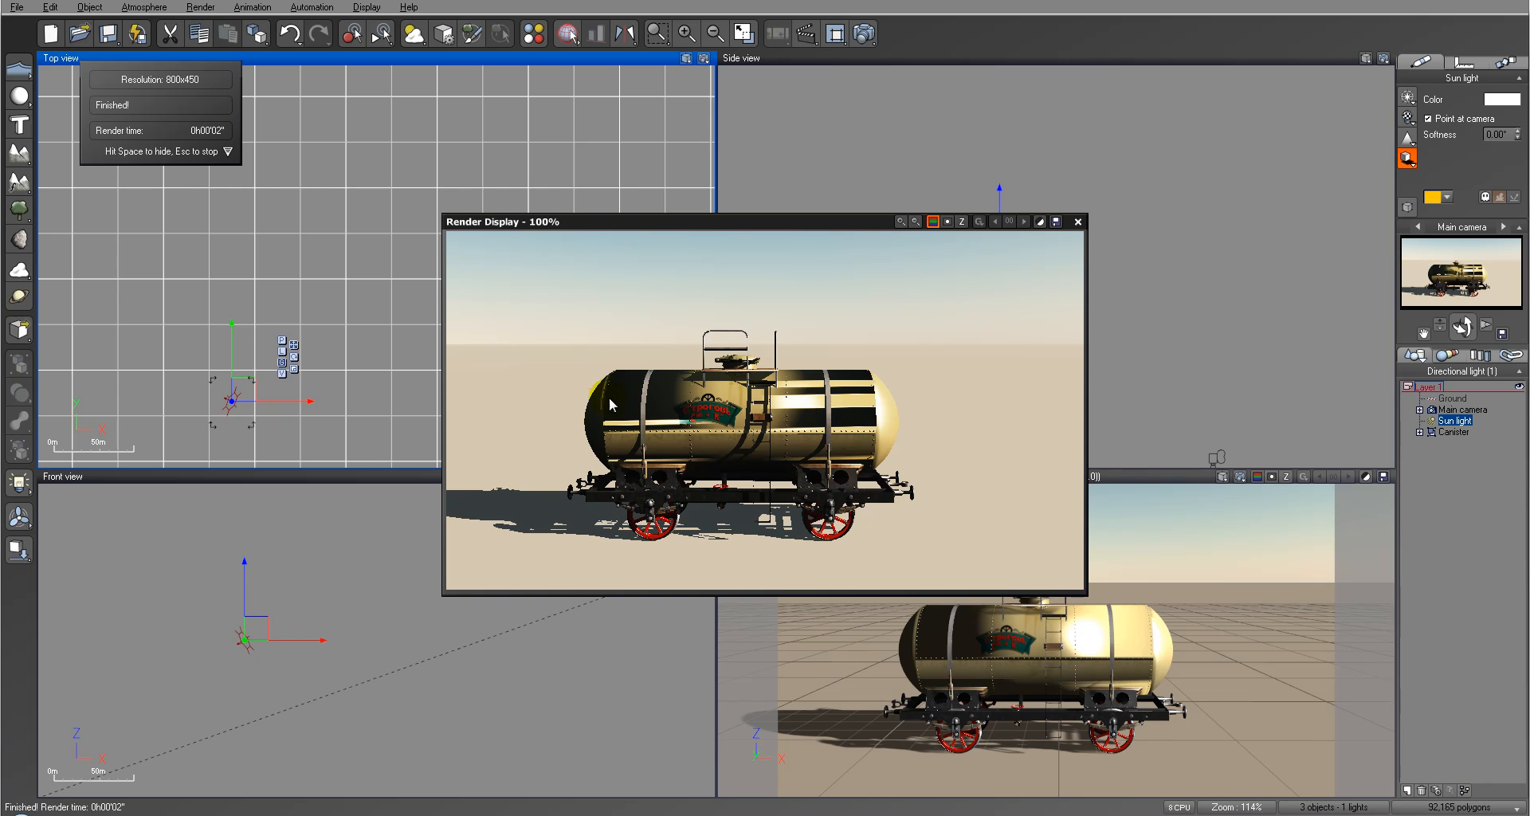
{"action": "left_click", "coordinate": [1077, 221]}
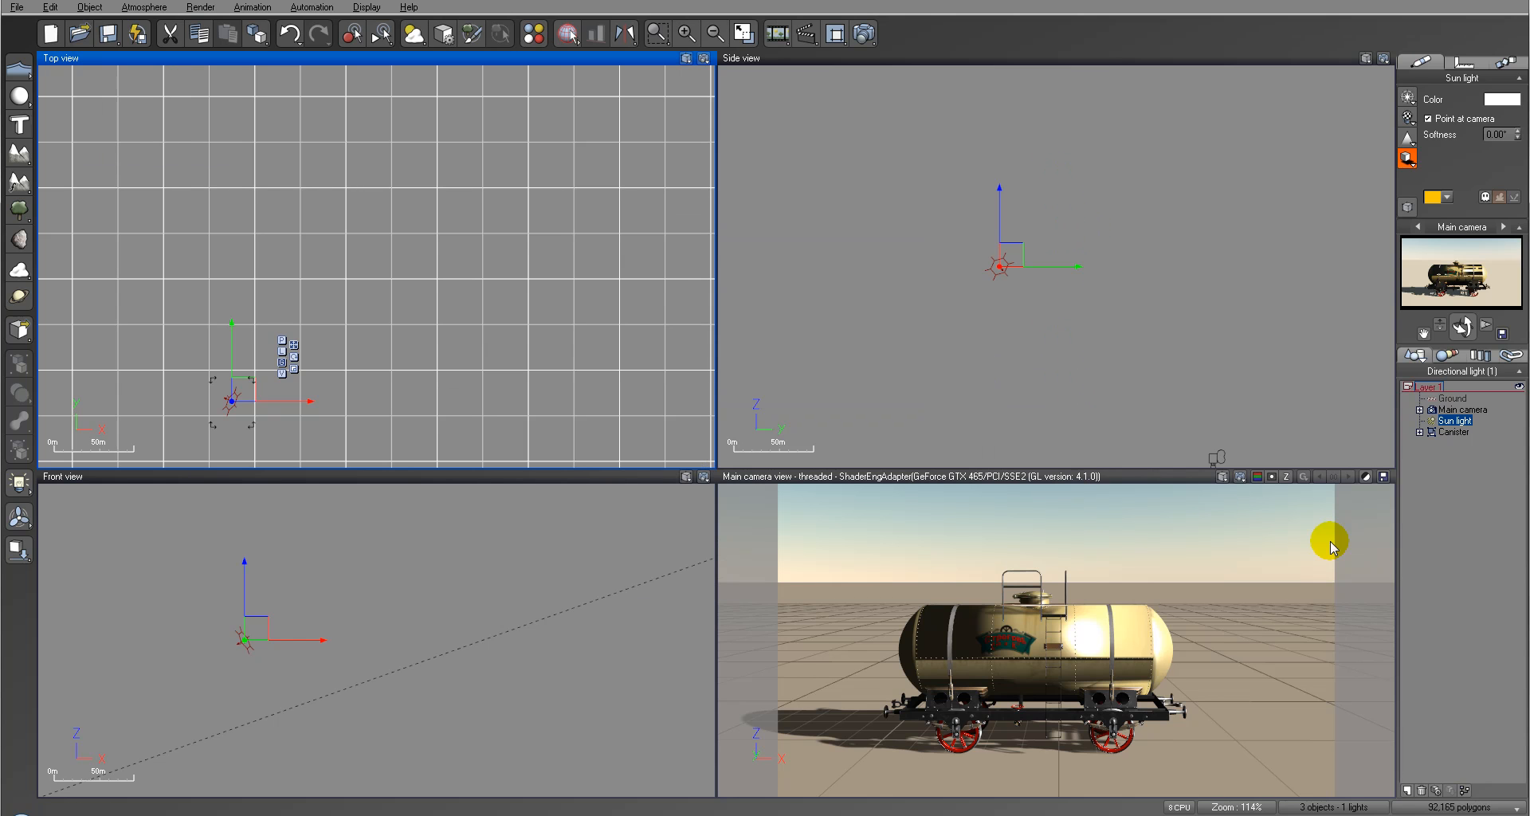
- Set the maximum smoothing angle of the Canister's polygon mesh to 60°
{"action": "left_click", "coordinate": [1453, 431]}
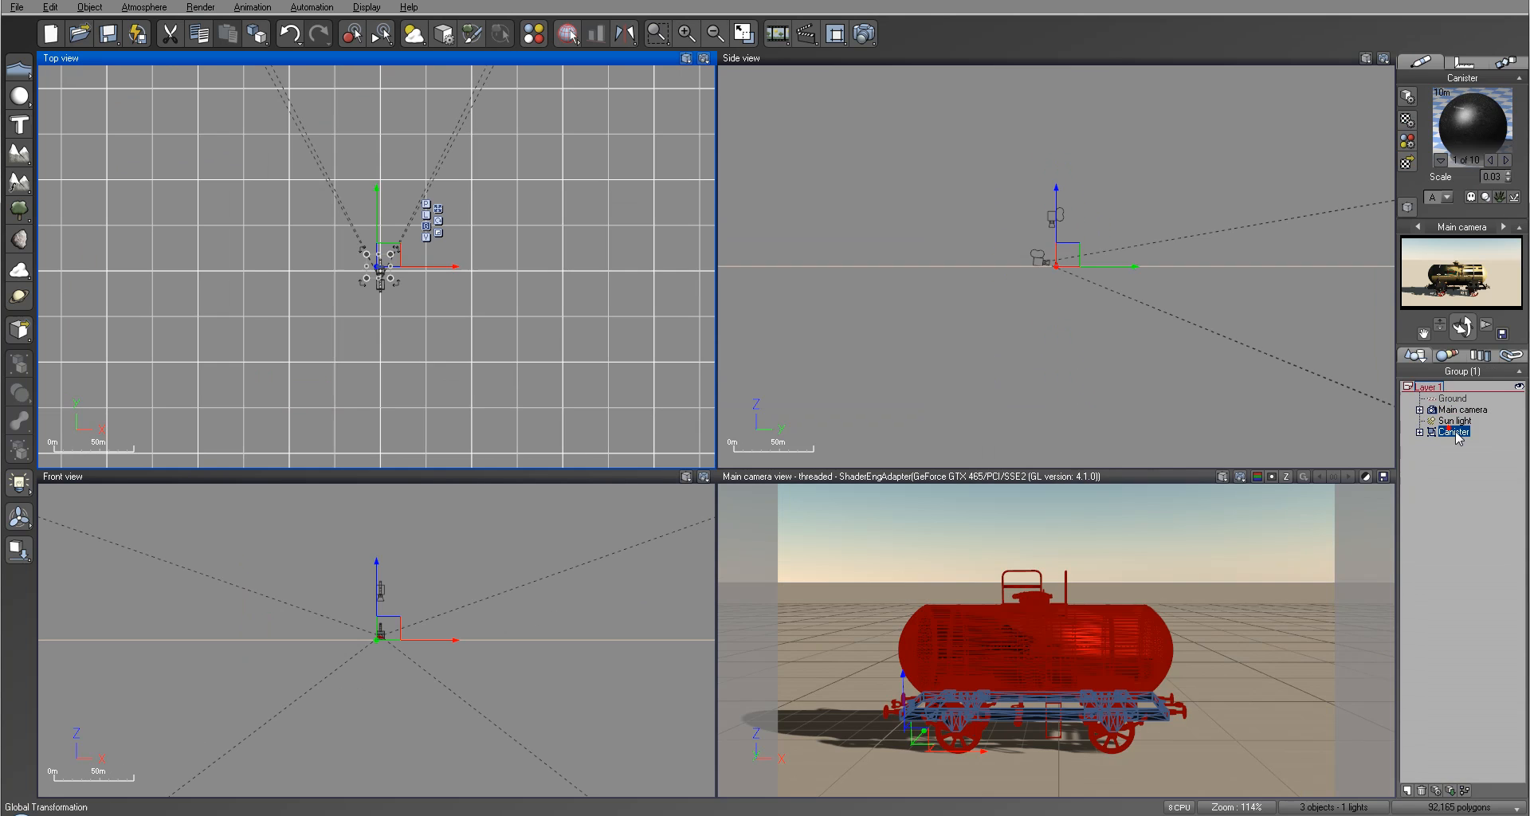
{"action": "left_click", "coordinate": [1436, 790]}
{"action": "left_click_drag", "start_coordinate": [813, 324], "coordinate": [931, 140]}
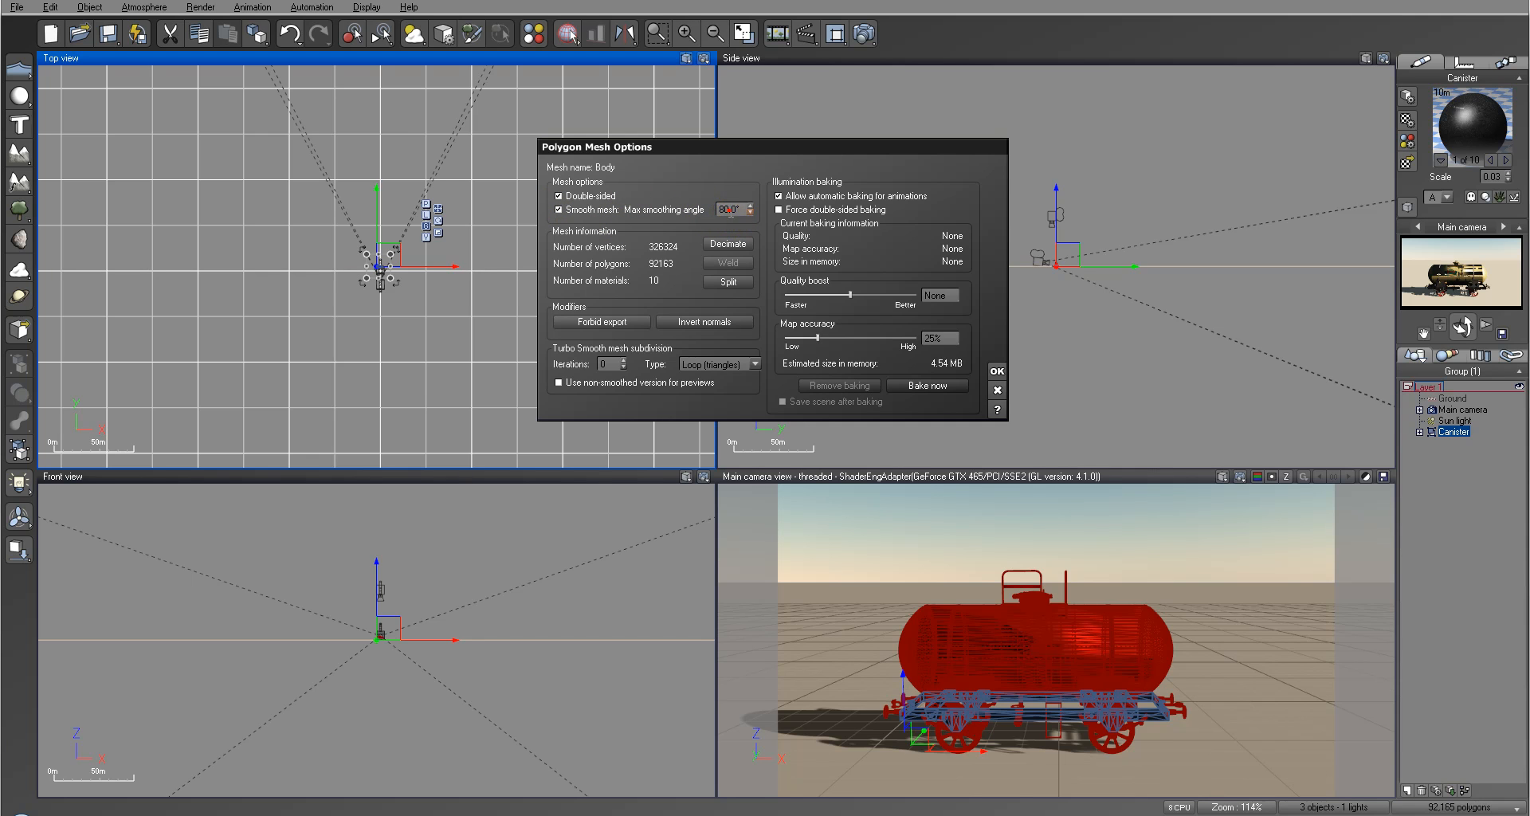
{"action": "double_click", "coordinate": [729, 210]}
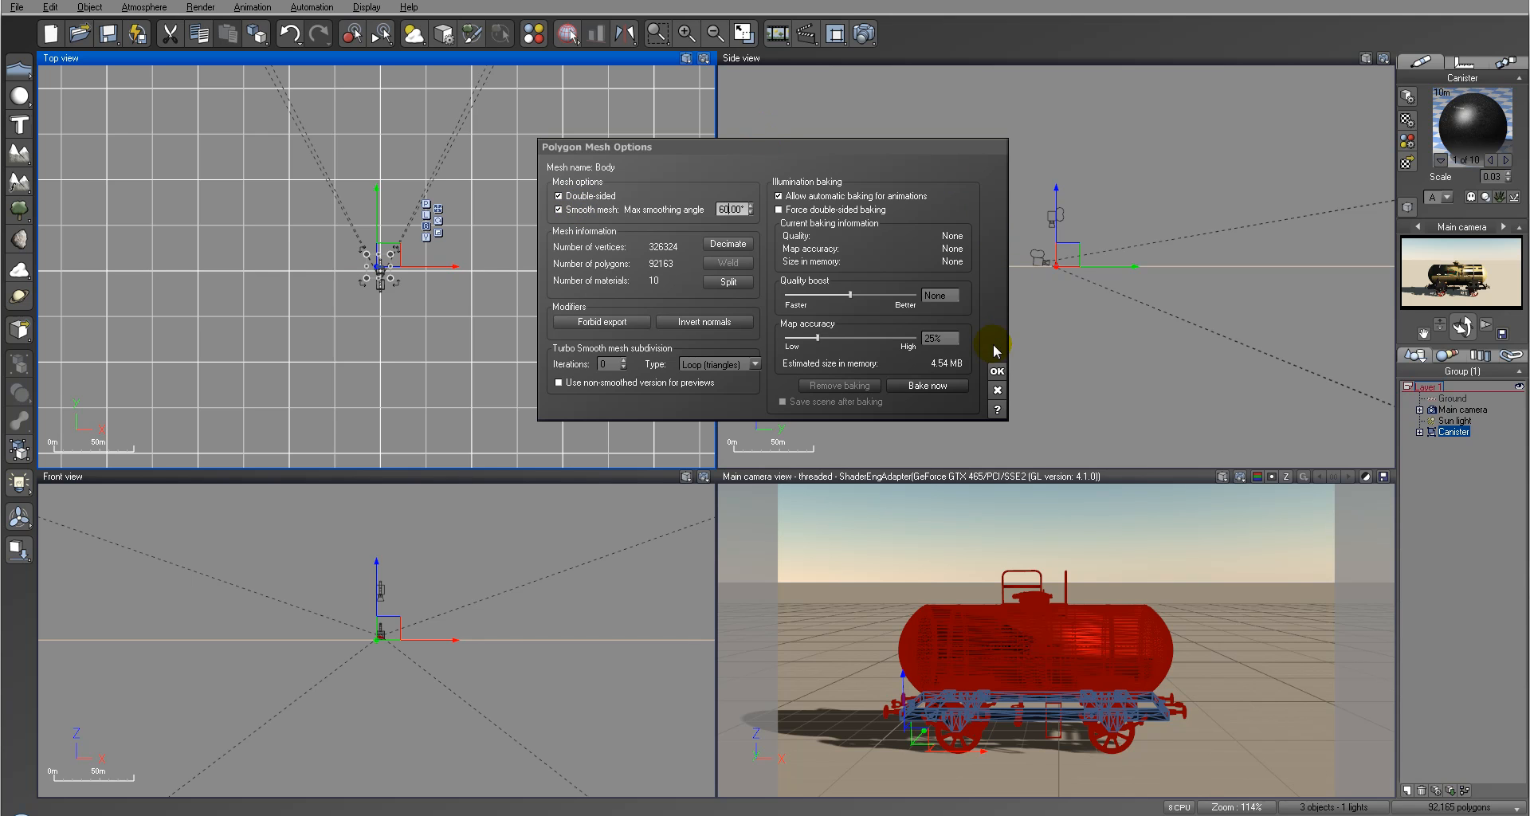
{"action": "left_click", "coordinate": [997, 371]}
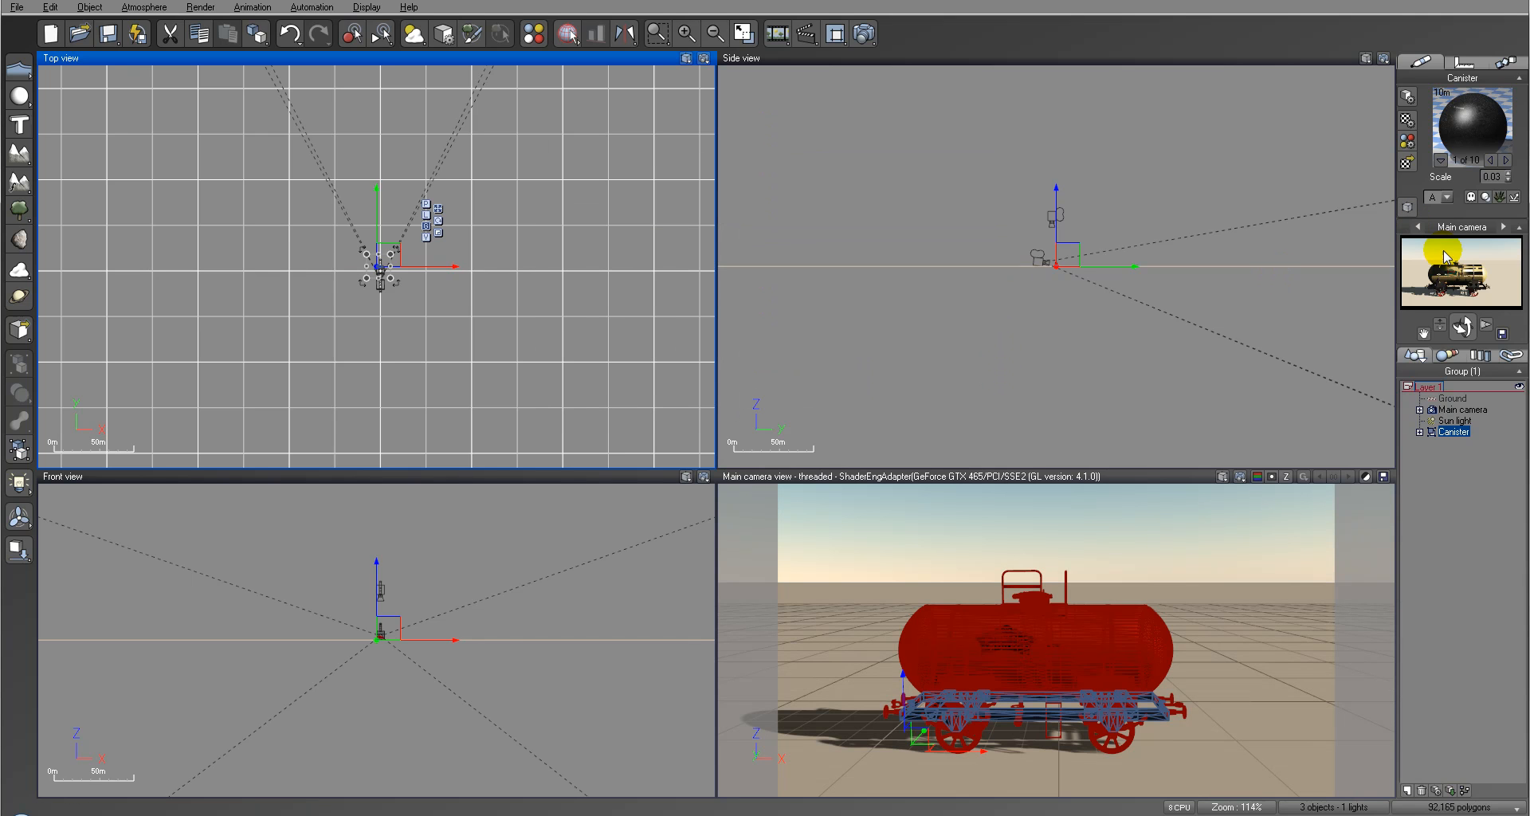
- Render the scene again to check the canister's smoothing, accept the post-render options and close the render display
{"action": "left_click", "coordinate": [864, 34]}
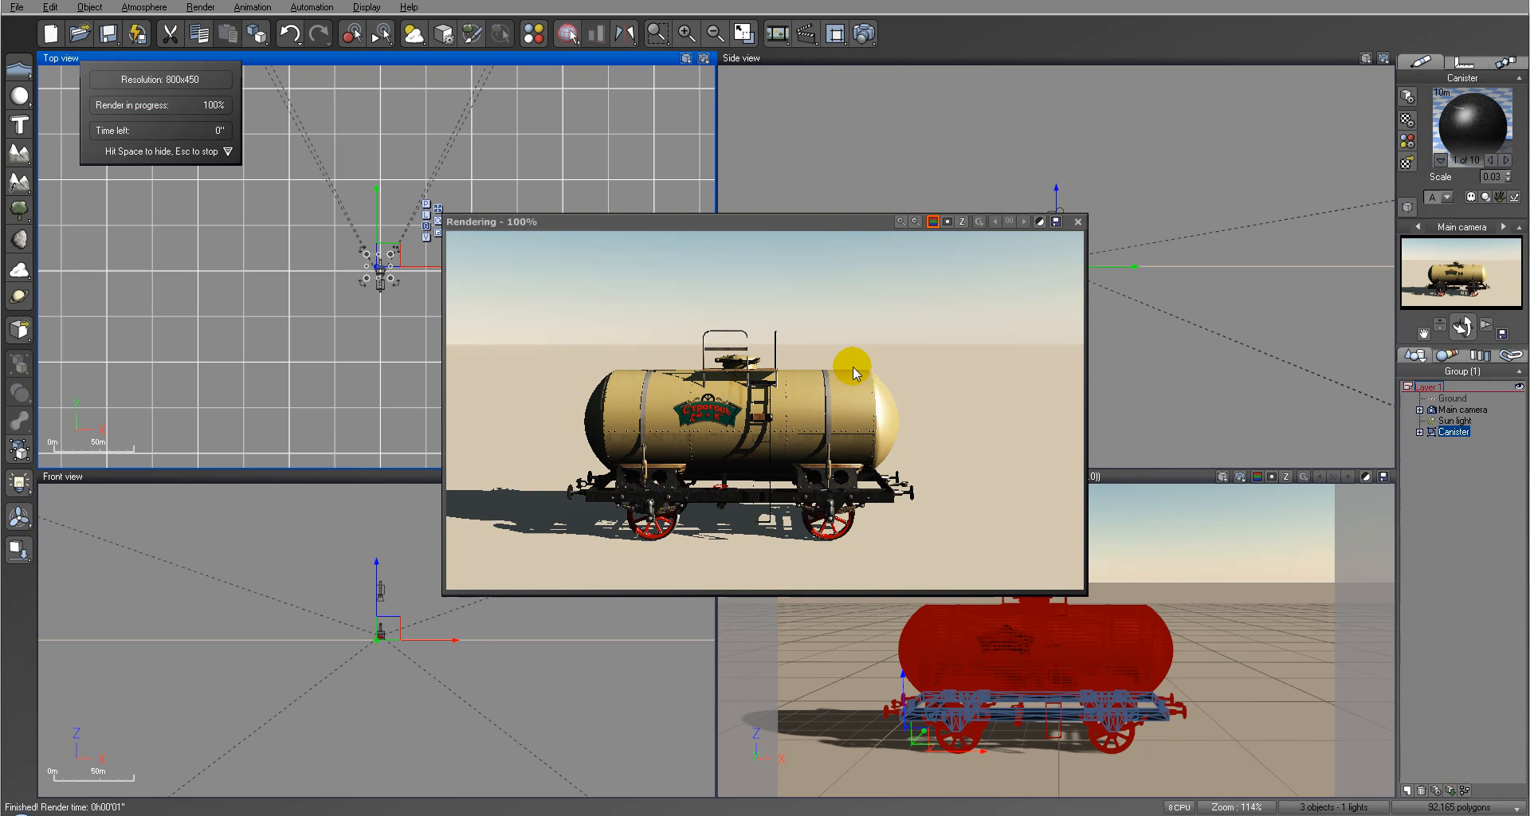
{"action": "left_click", "coordinate": [1236, 406]}
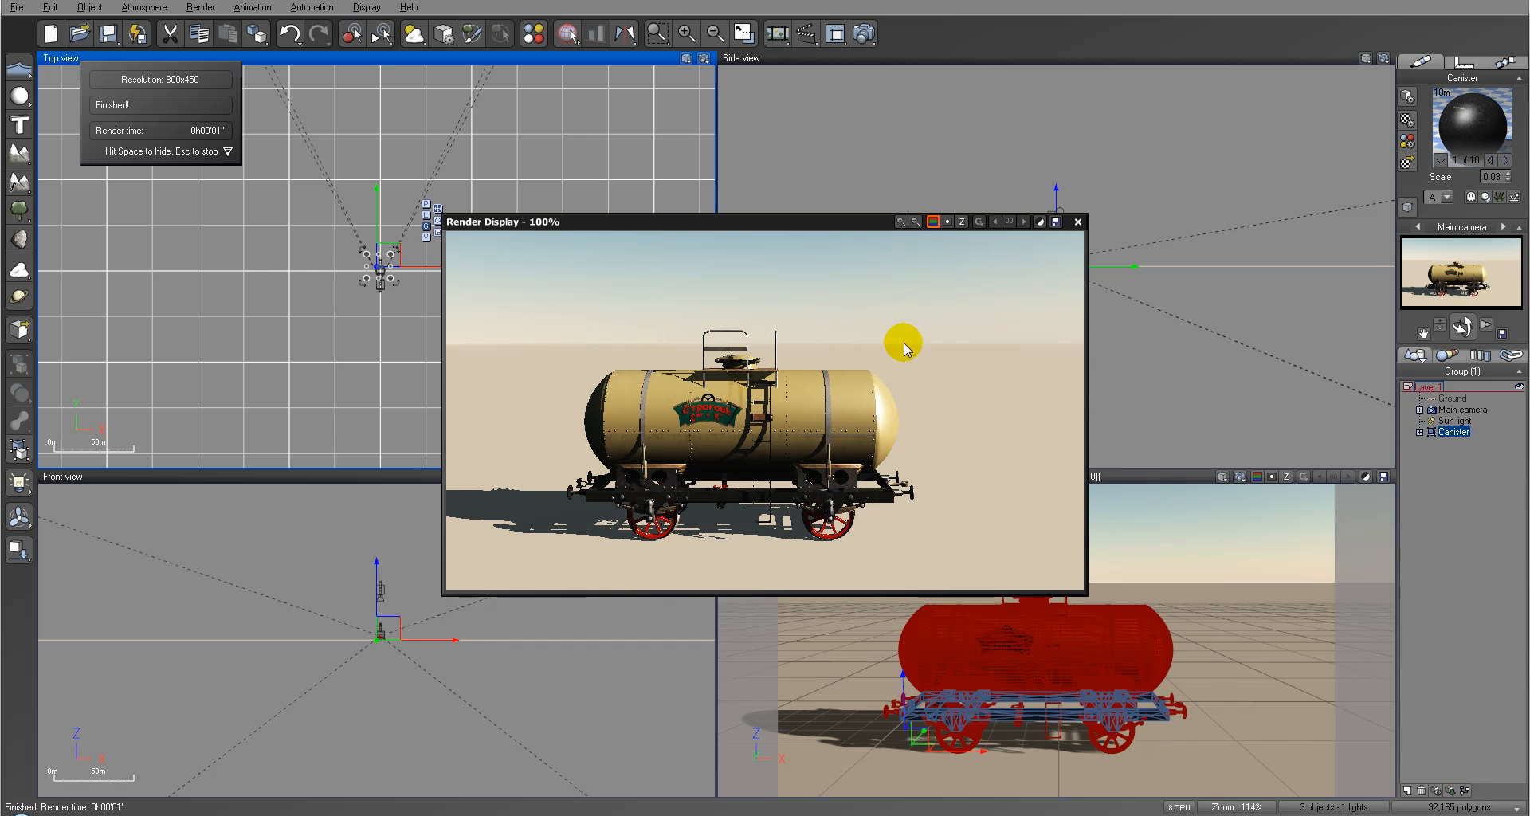
{"action": "left_click", "coordinate": [1077, 222]}
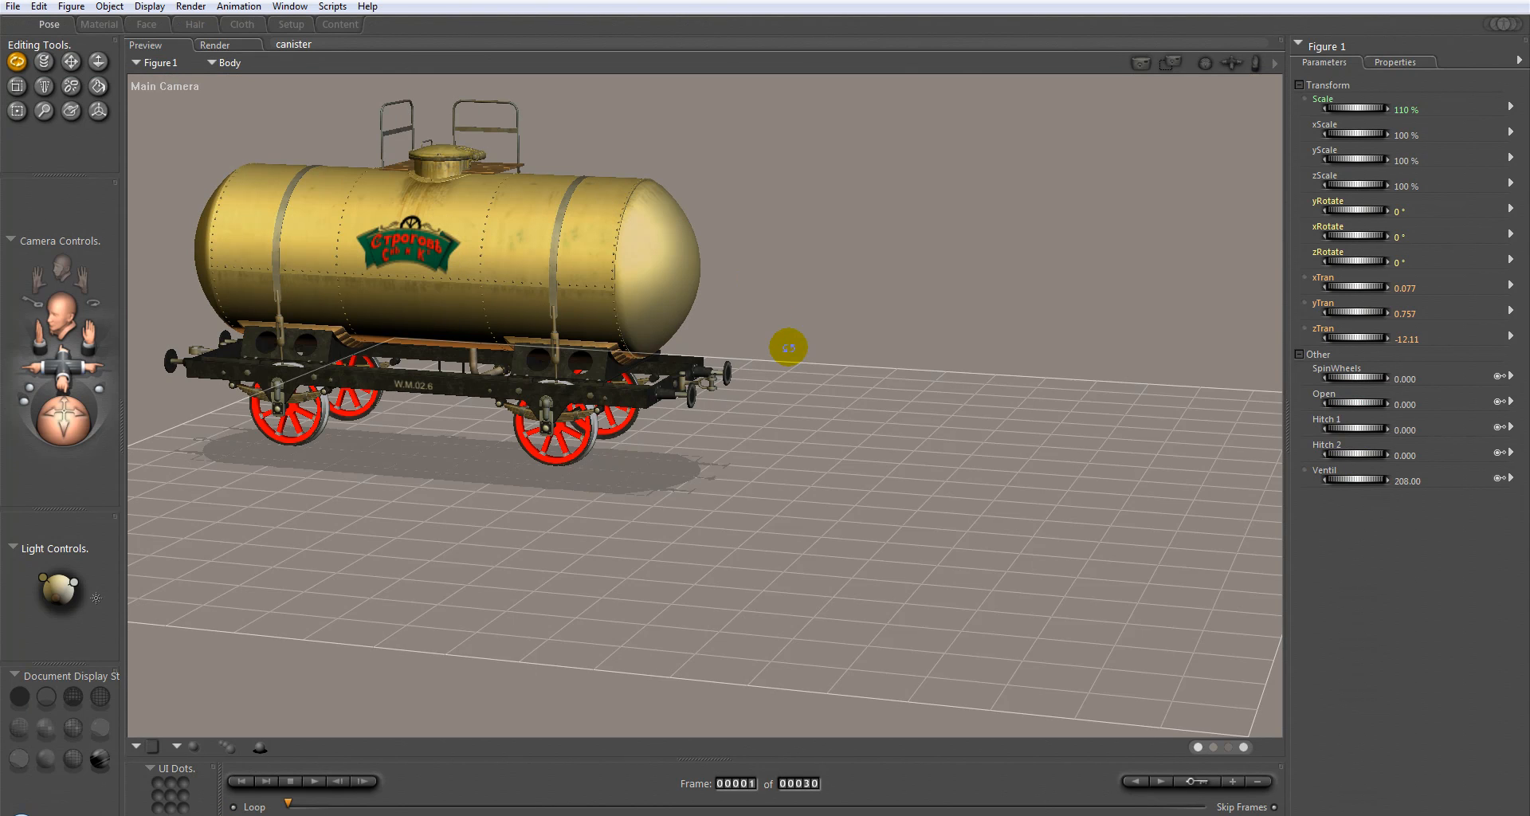
- Switch to Poser, orbit the camera around the wagon and render it for comparison
{"action": "mouse_move", "coordinate": [64, 413]}
{"action": "left_mouse_down"}
{"action": "mouse_move", "coordinate": [67, 396]}
{"action": "mouse_move", "coordinate": [89, 426]}
{"action": "mouse_move", "coordinate": [75, 412]}
{"action": "left_mouse_up"}
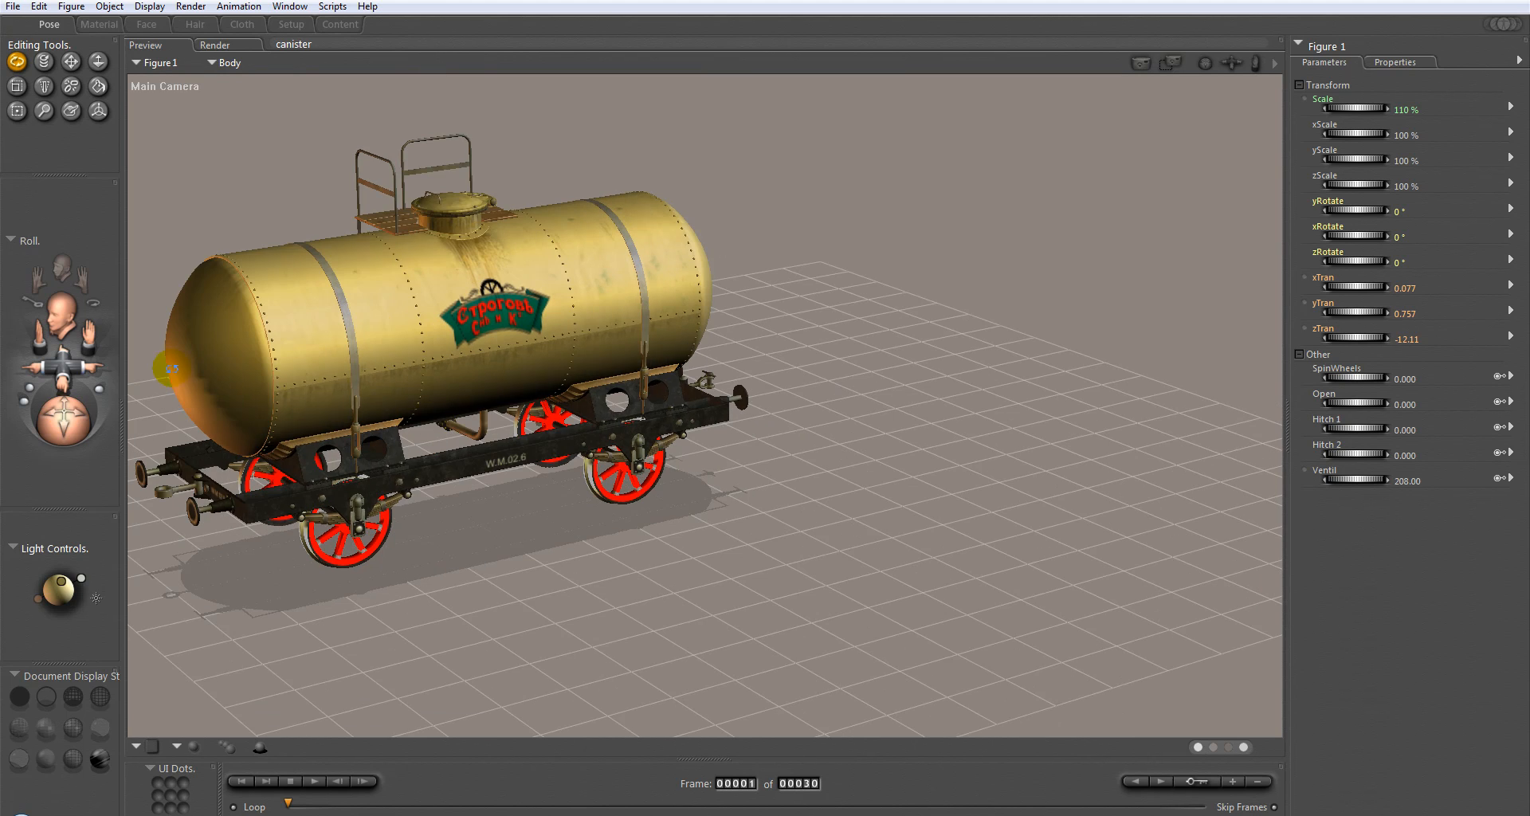
{"action": "left_click", "coordinate": [190, 6]}
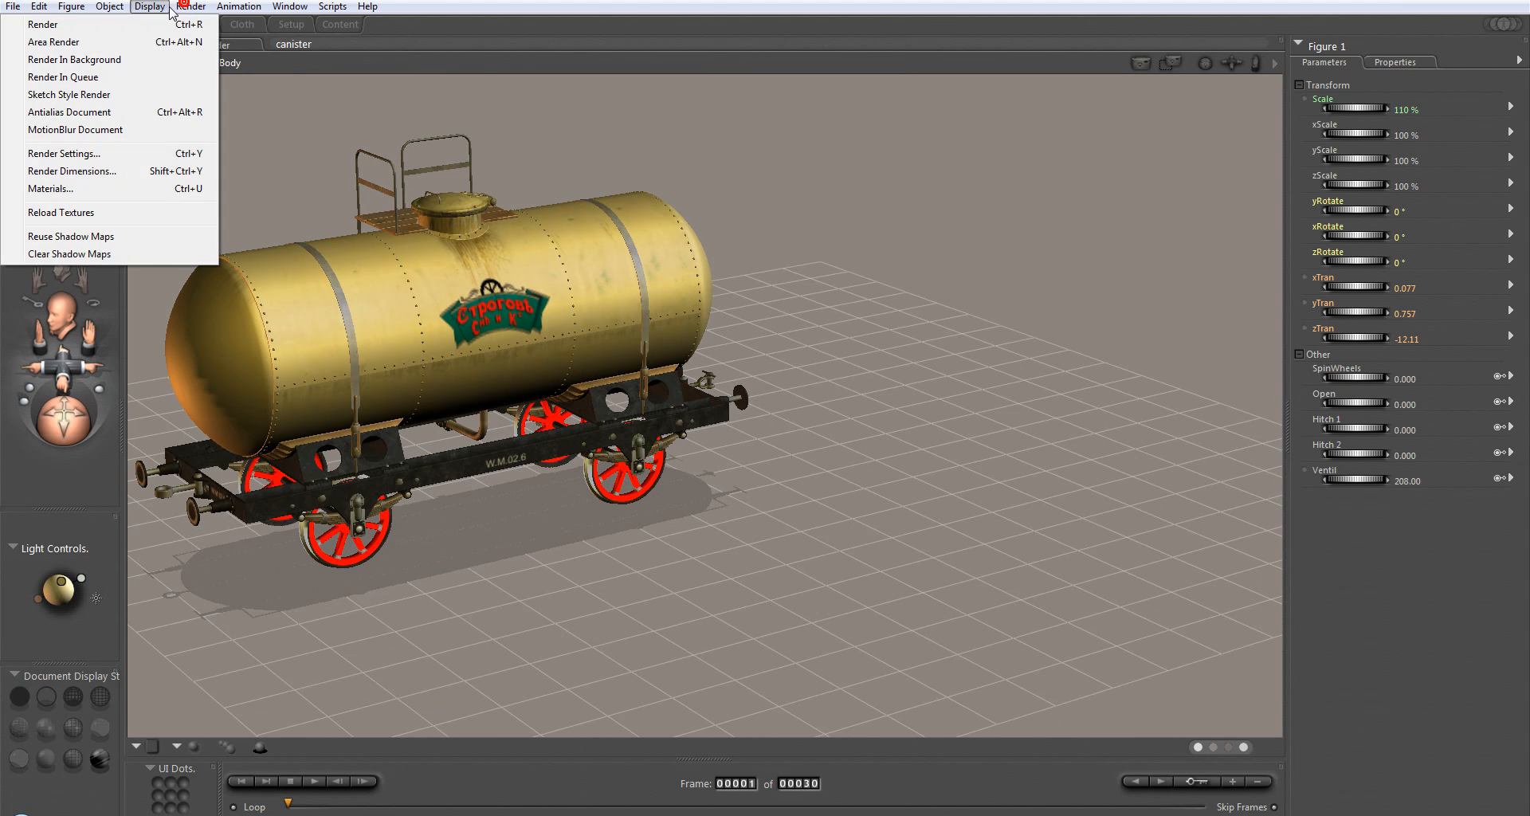
{"action": "left_click", "coordinate": [137, 27]}
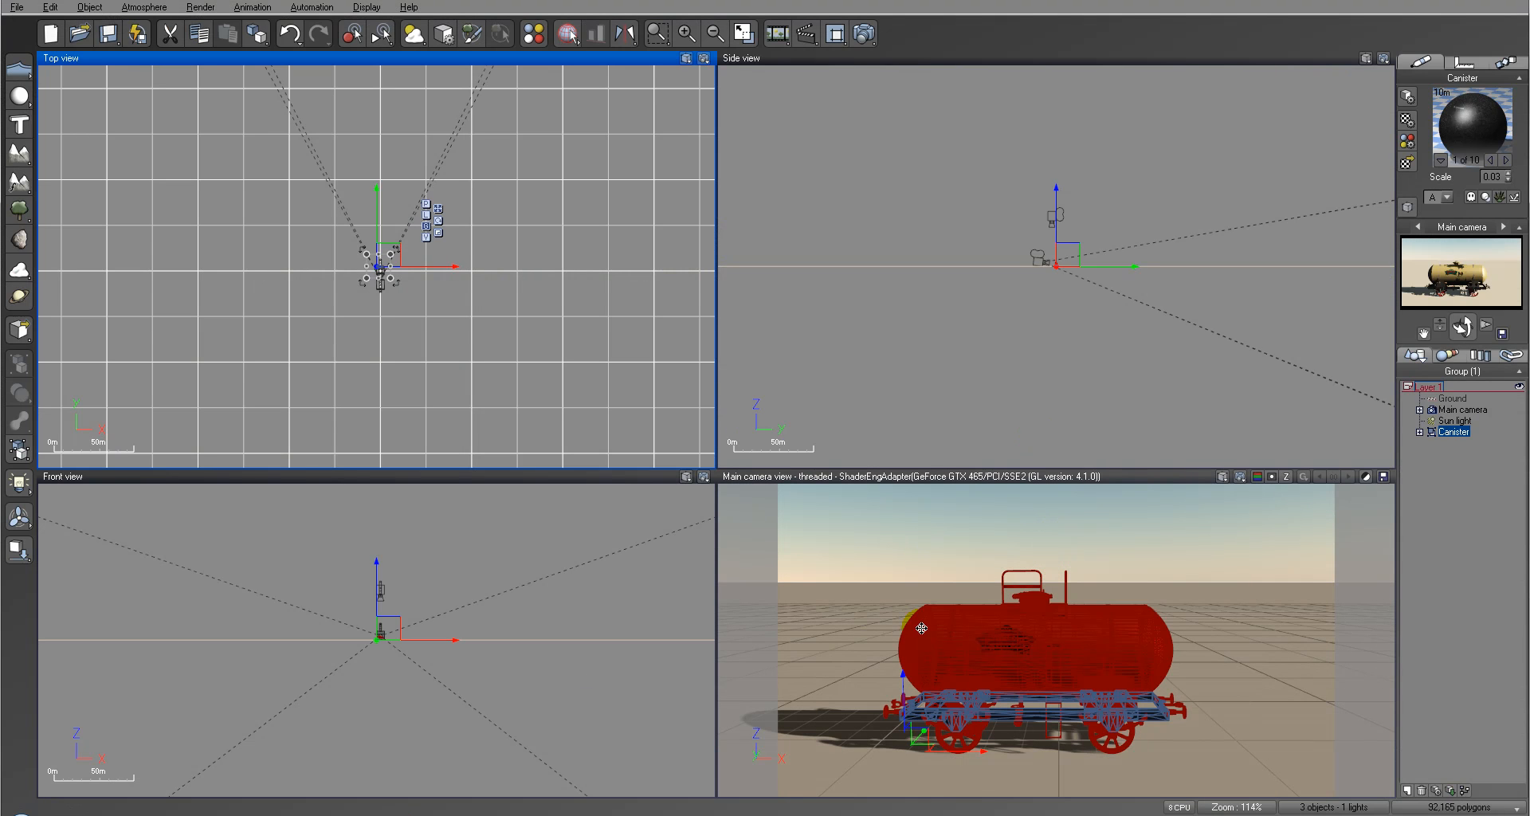
- Switch back to Vue and inspect the Canister's polygon mesh options and smoothing angle, leaving them without applying changes
{"action": "right_click_drag", "start_coordinate": [1059, 283], "coordinate": [982, 307]}
{"action": "scroll", "coordinate": [983, 308], "scroll_direction": "up", "scroll_amount": 3}
{"action": "right_click_drag", "start_coordinate": [1004, 147], "coordinate": [1004, 462]}
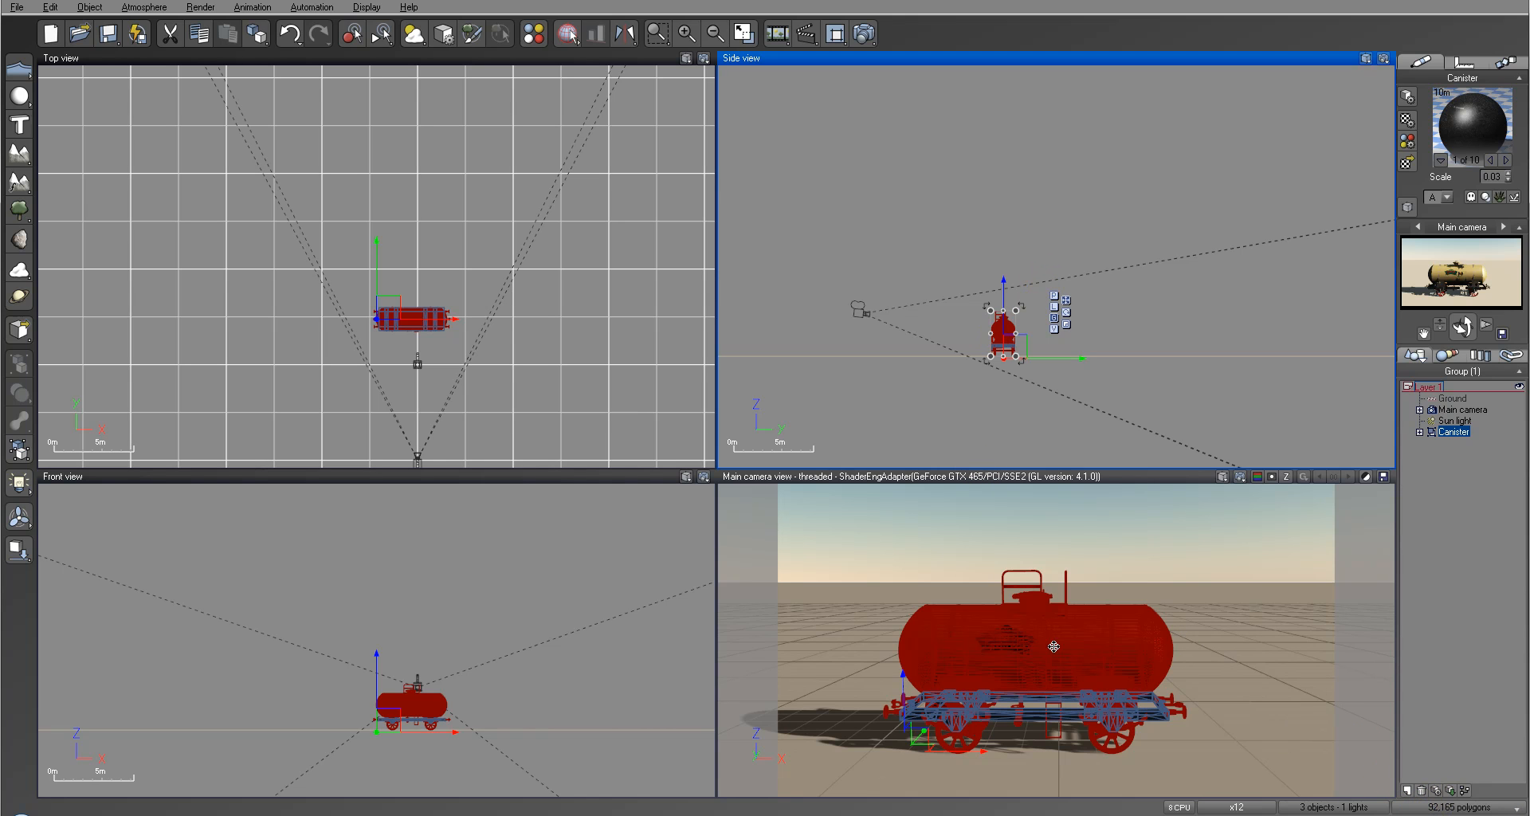
{"action": "left_click", "coordinate": [1438, 789]}
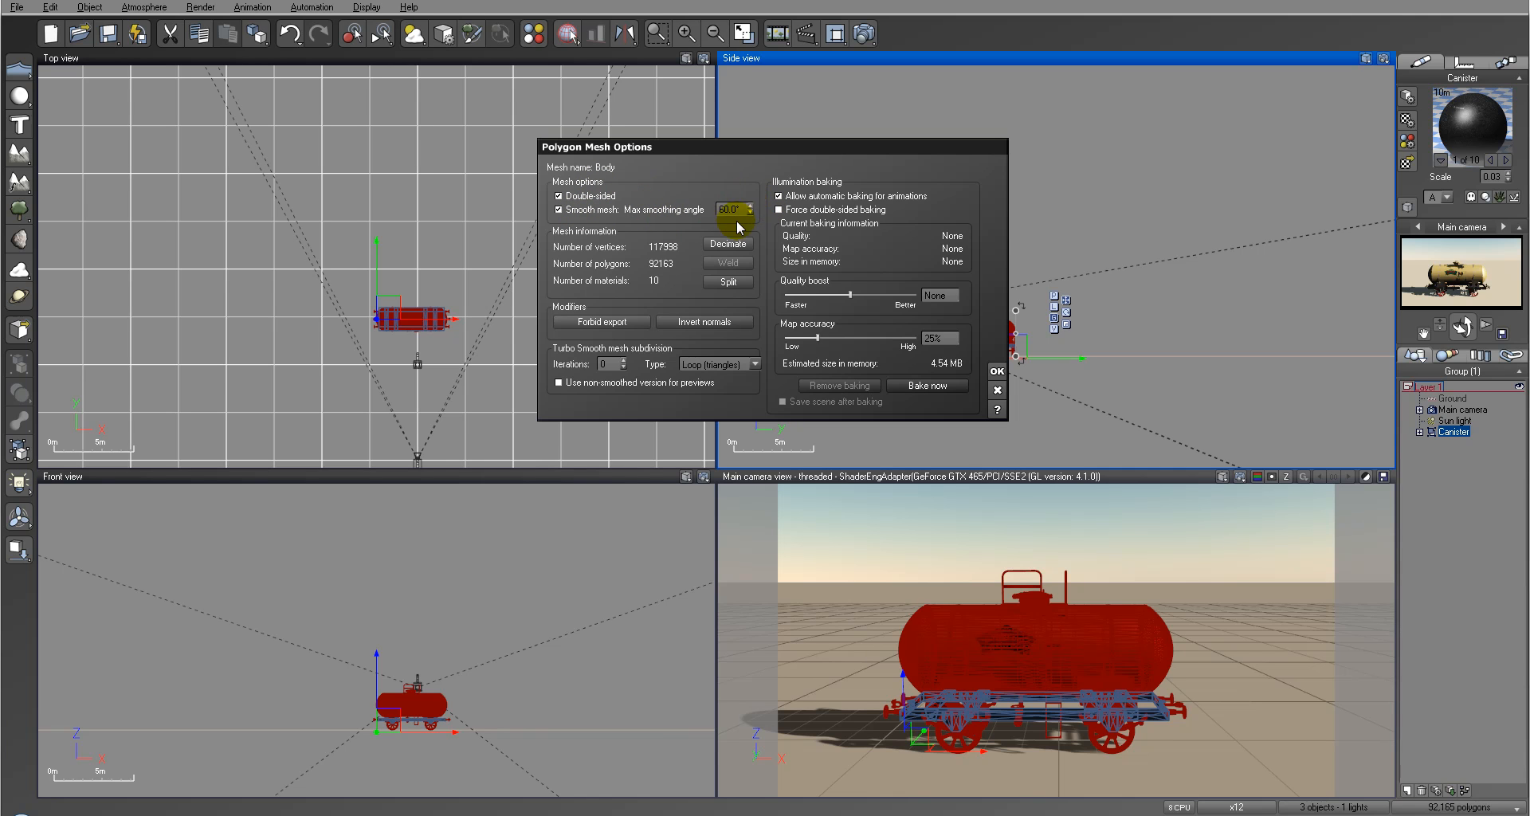
{"action": "left_click", "coordinate": [1000, 387]}
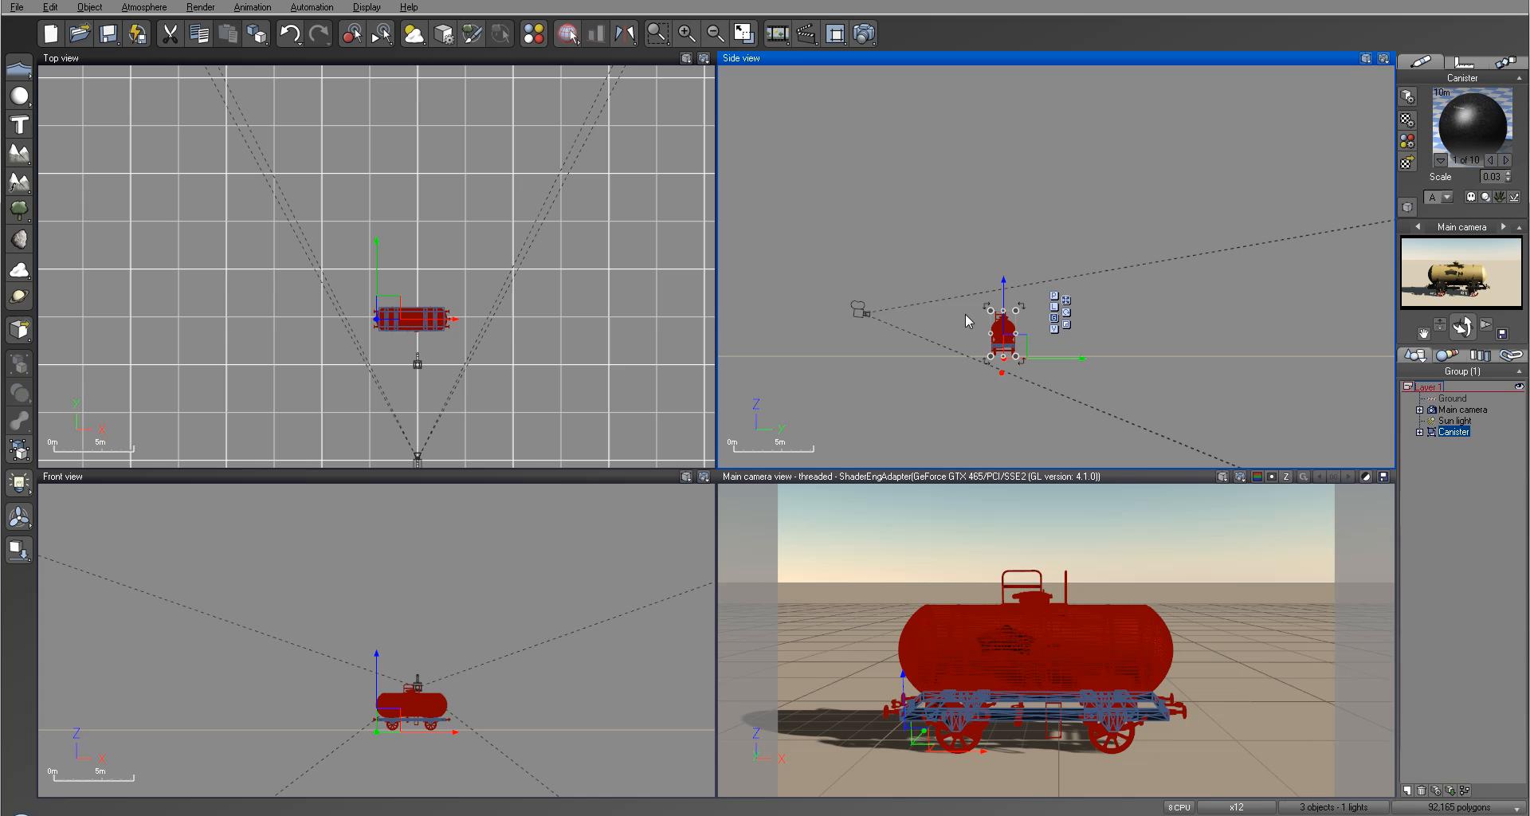
- Render the scene to screen at Final quality and 800x450, and accept the post-render options
{"action": "left_click", "coordinate": [870, 38]}
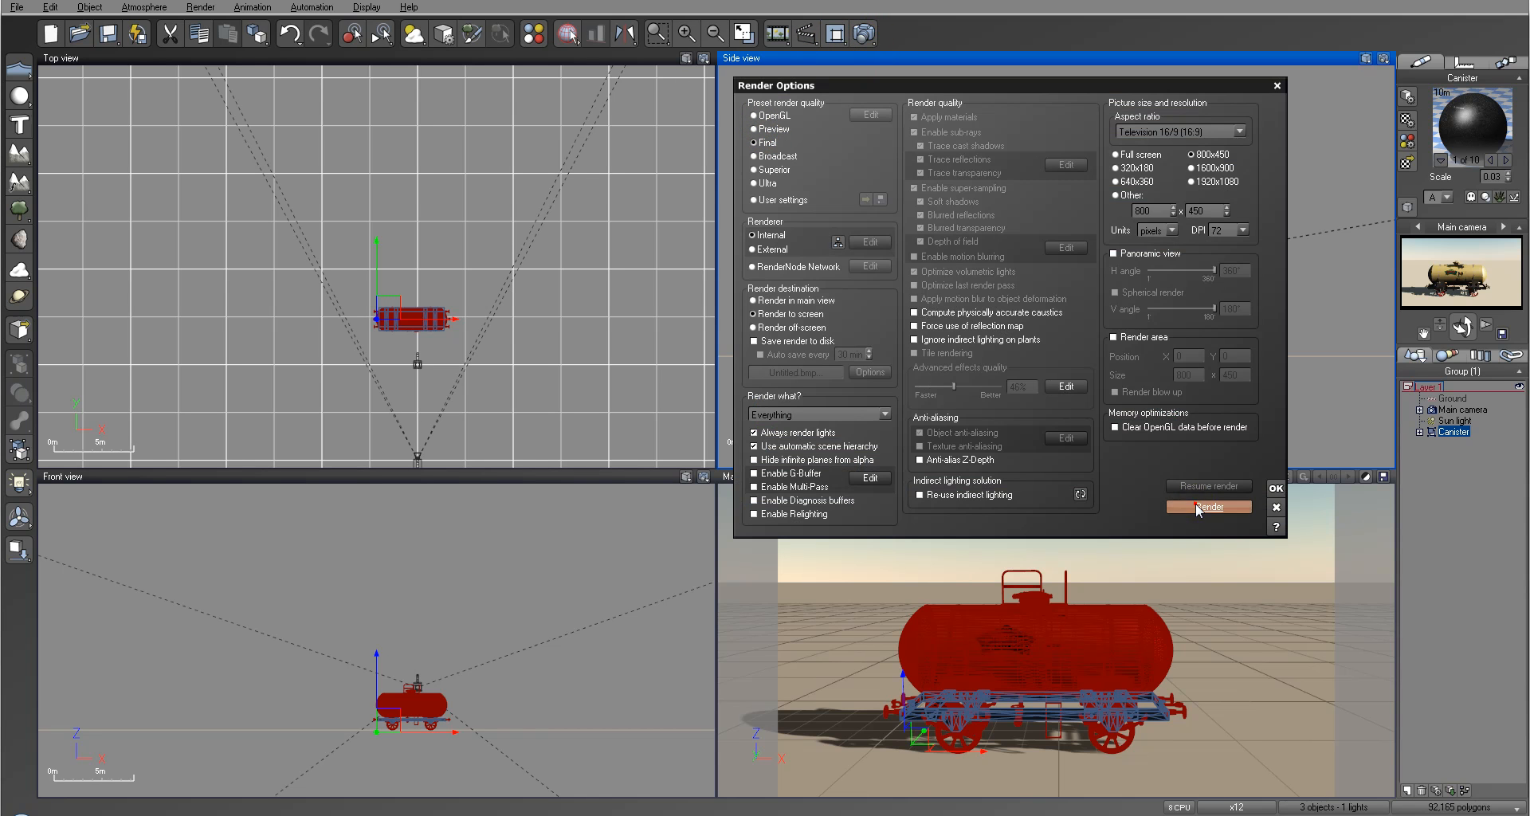
{"action": "left_click", "coordinate": [1198, 506]}
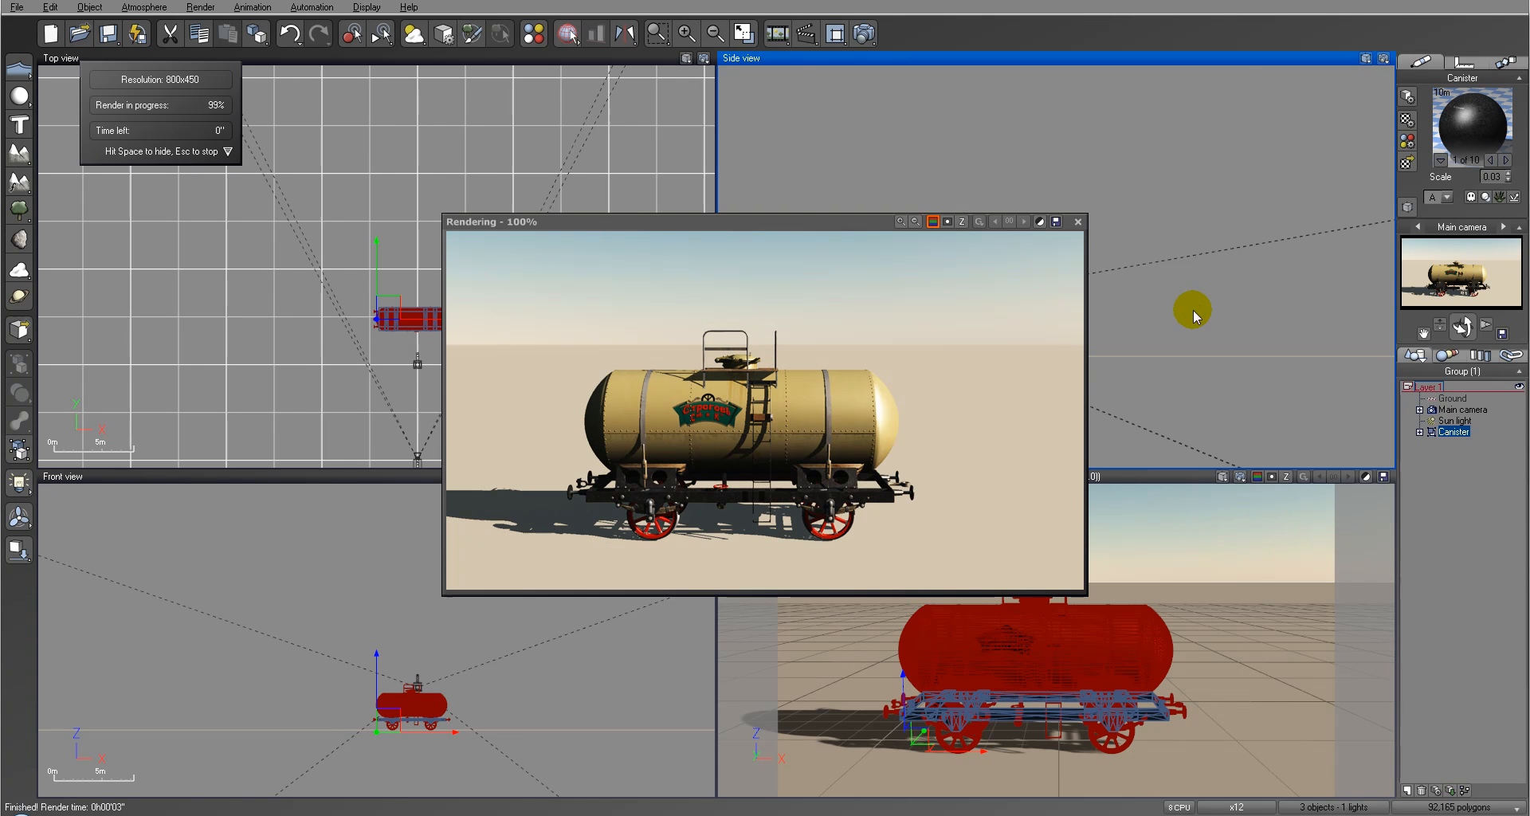
{"action": "left_click", "coordinate": [1240, 401]}
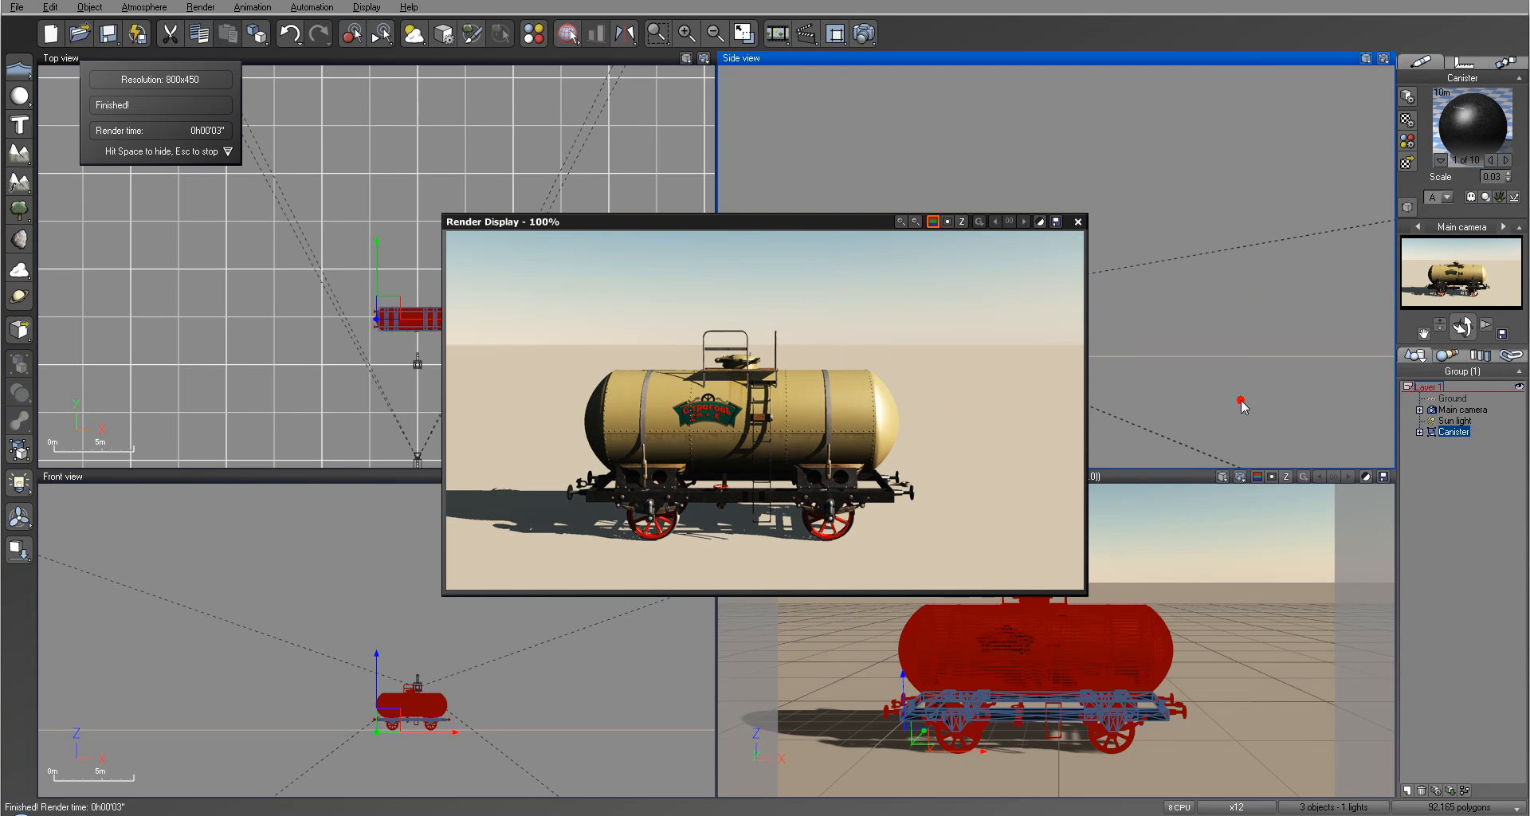